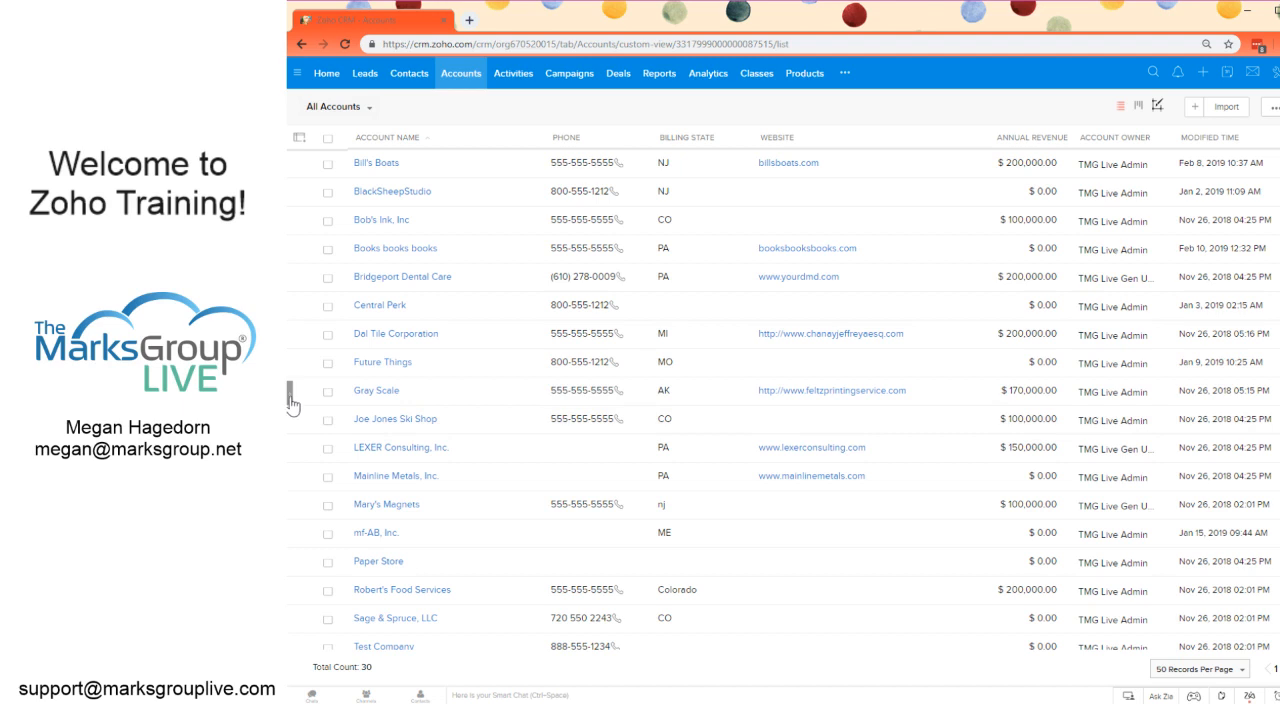
Step: Create a new custom Accounts view named "My Accounts in Tri-State Area"
{"action": "left_click", "coordinate": [290, 398]}
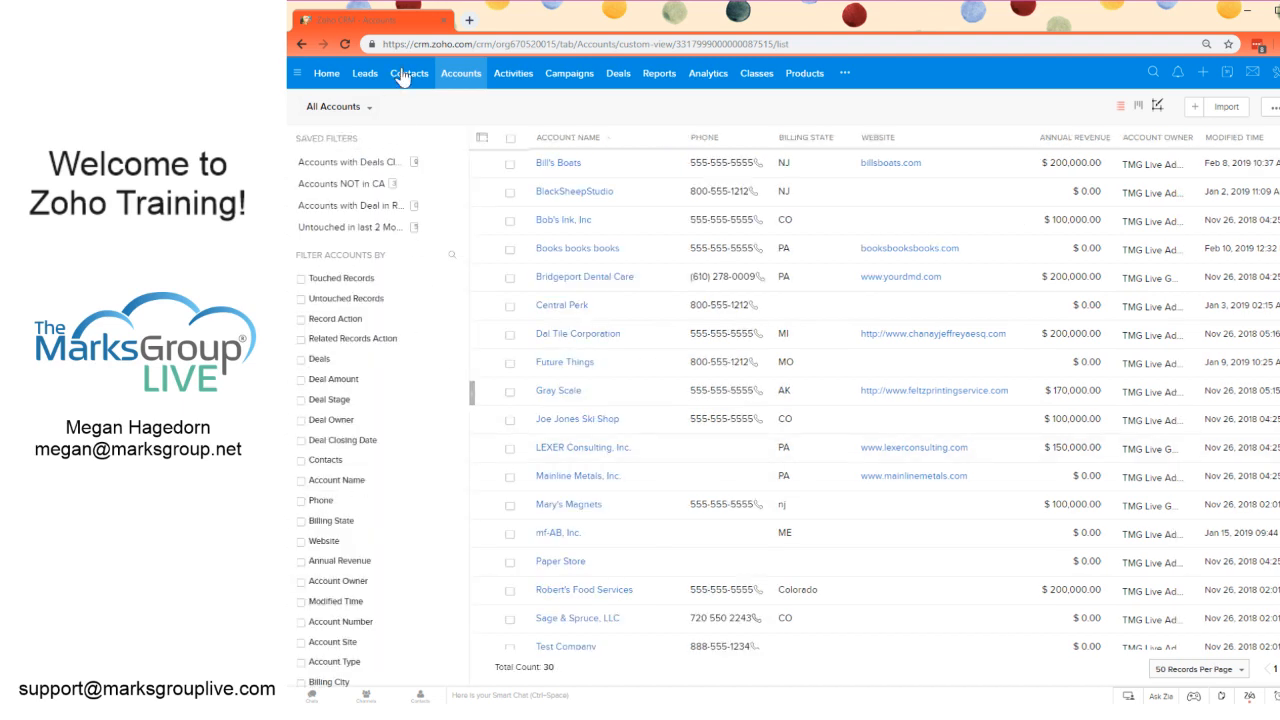
{"action": "left_click", "coordinate": [368, 112]}
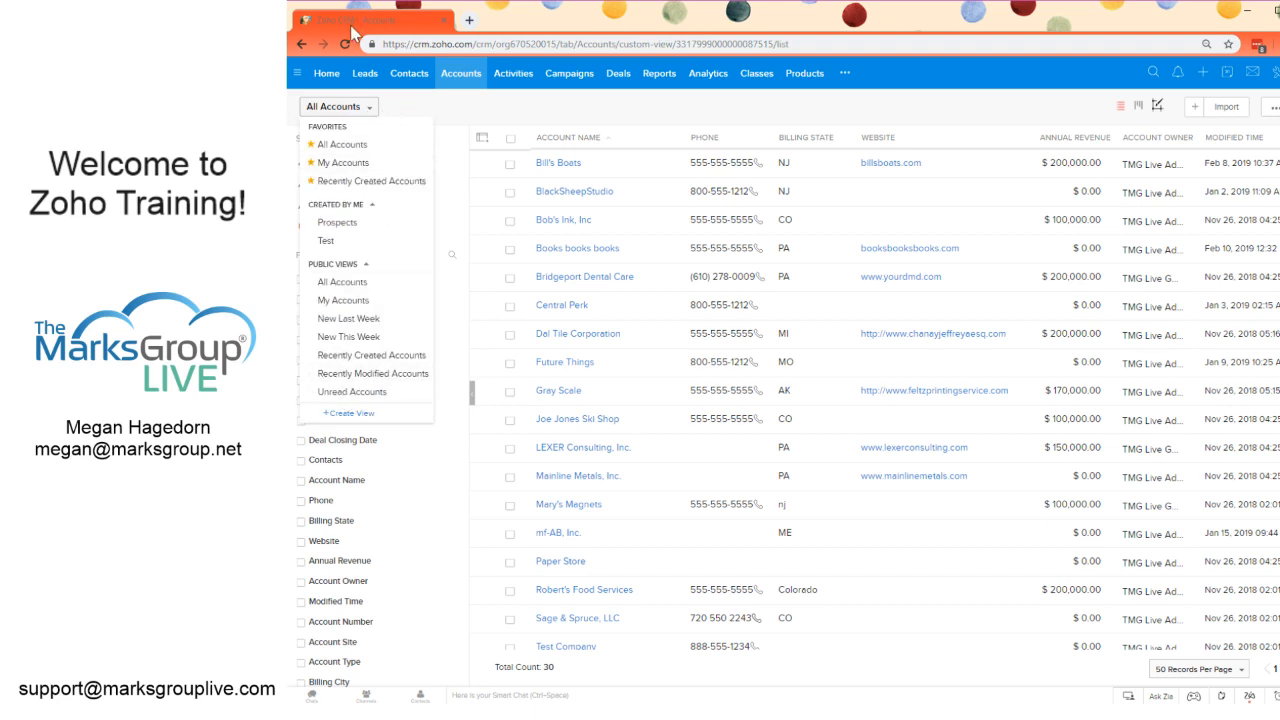
{"action": "left_click", "coordinate": [369, 113]}
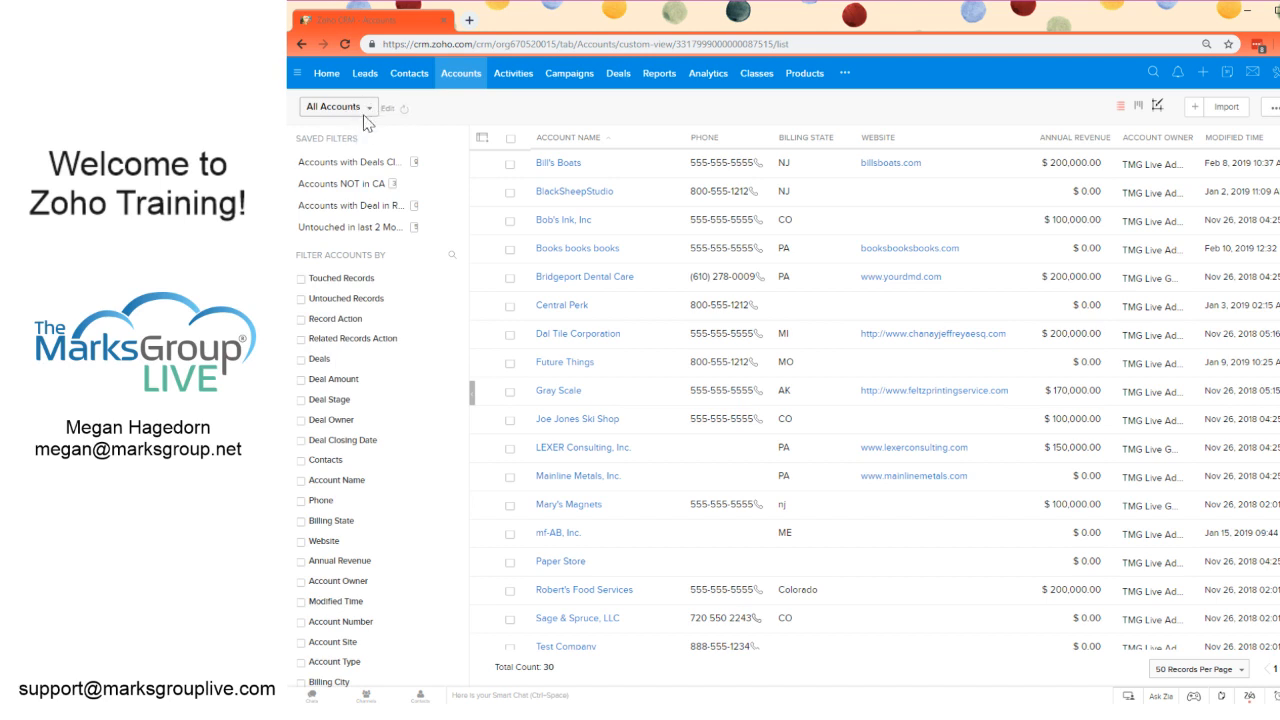
{"action": "left_click", "coordinate": [369, 114]}
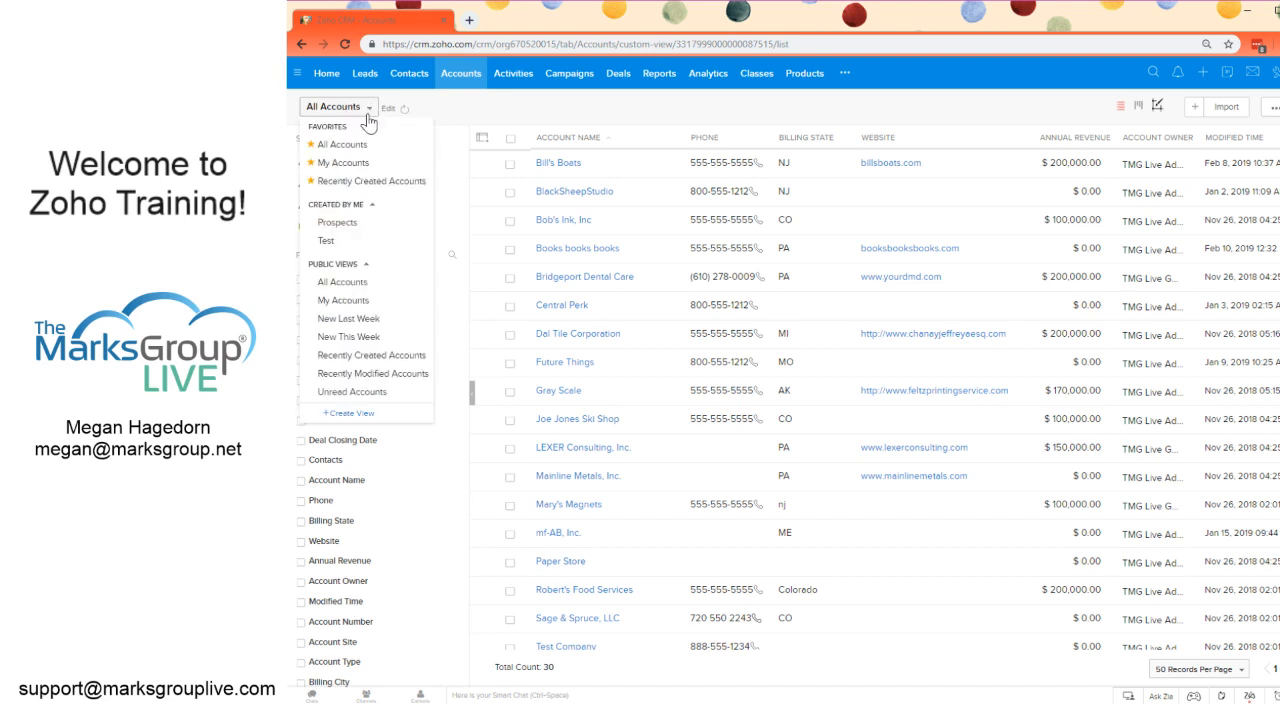
{"action": "left_click", "coordinate": [345, 414]}
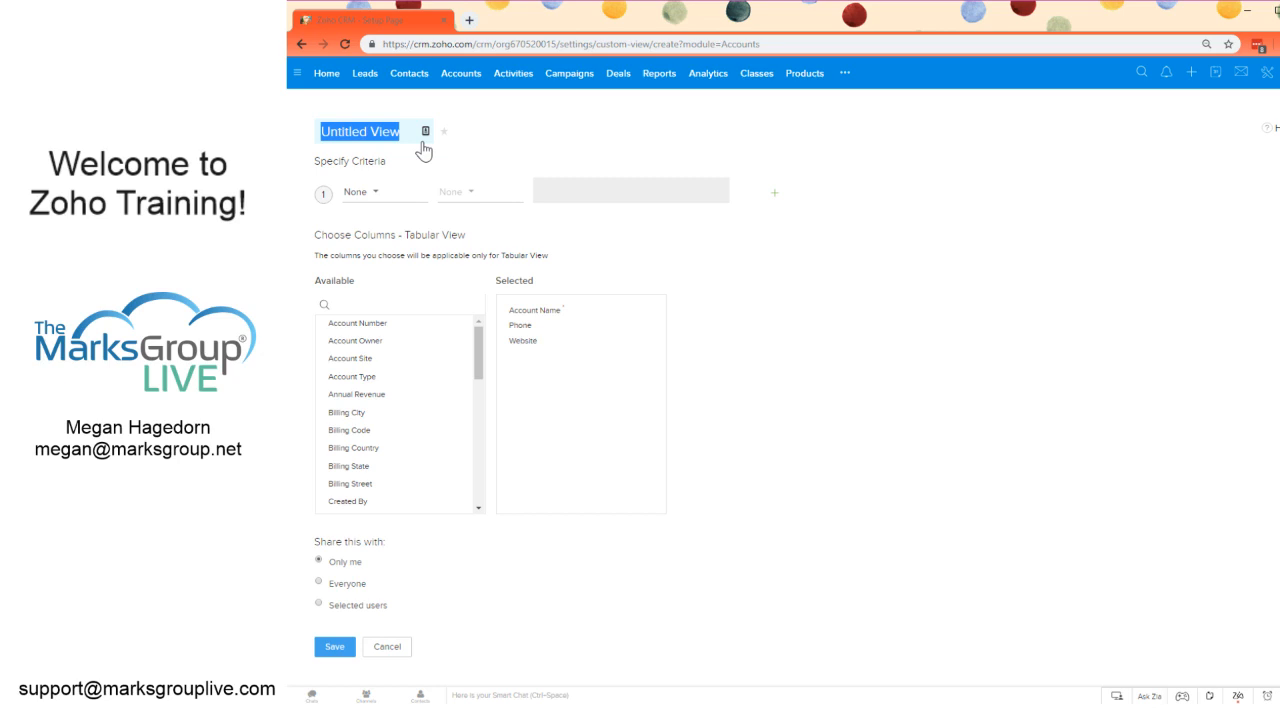
{"action": "type", "text": "My"}
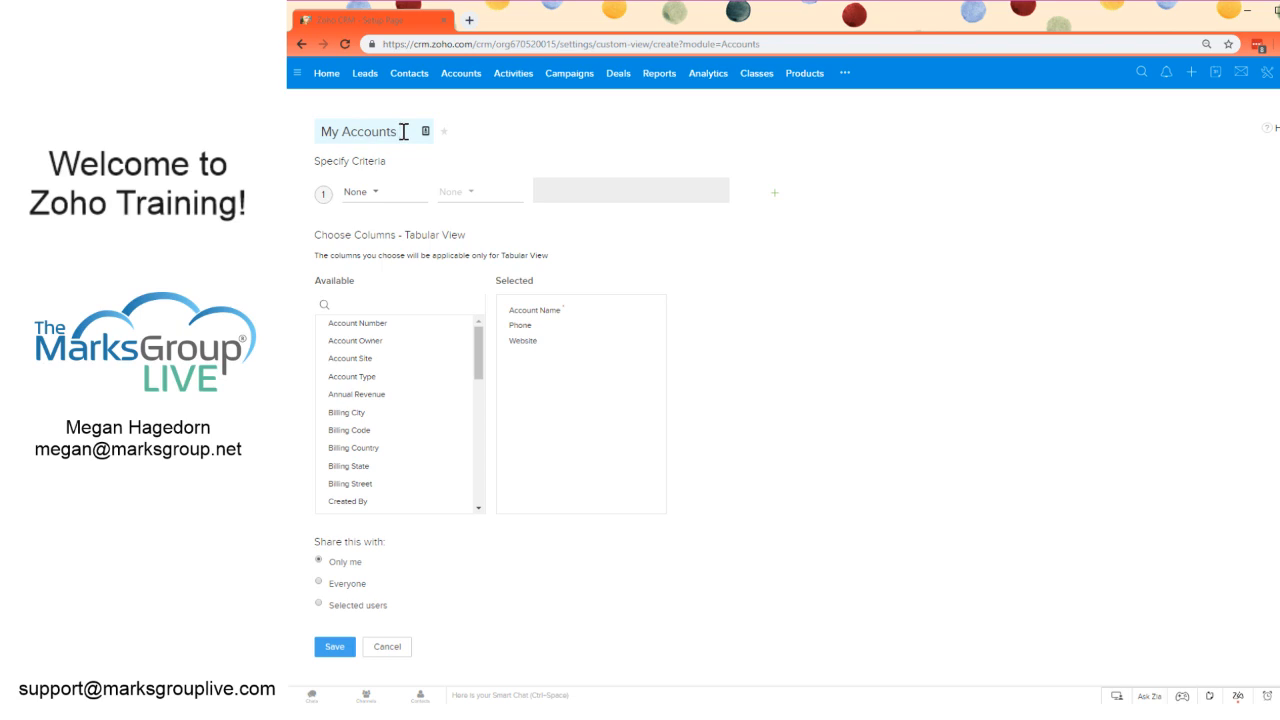
{"action": "type", "text": "Accounts in Tri-State"}
{"action": "type", "text": " Area"}
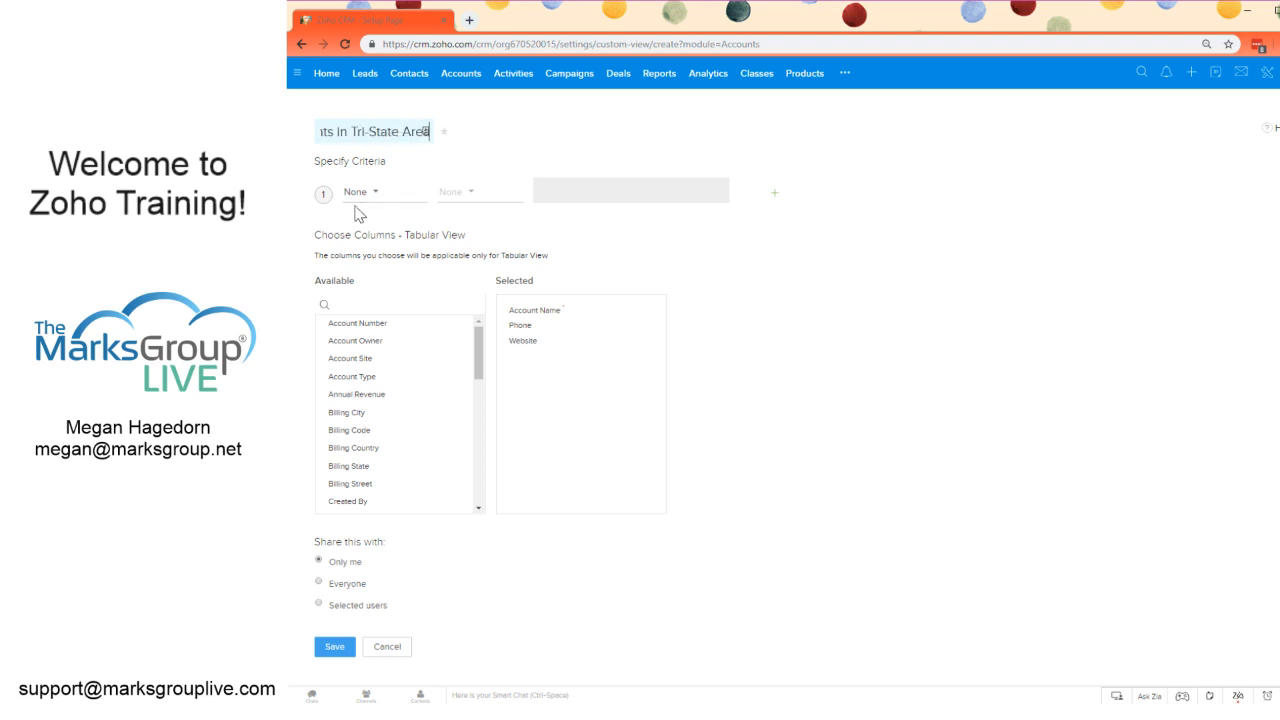
Step: Define the first criterion of the view as Billing State is PA
{"action": "left_click", "coordinate": [362, 194]}
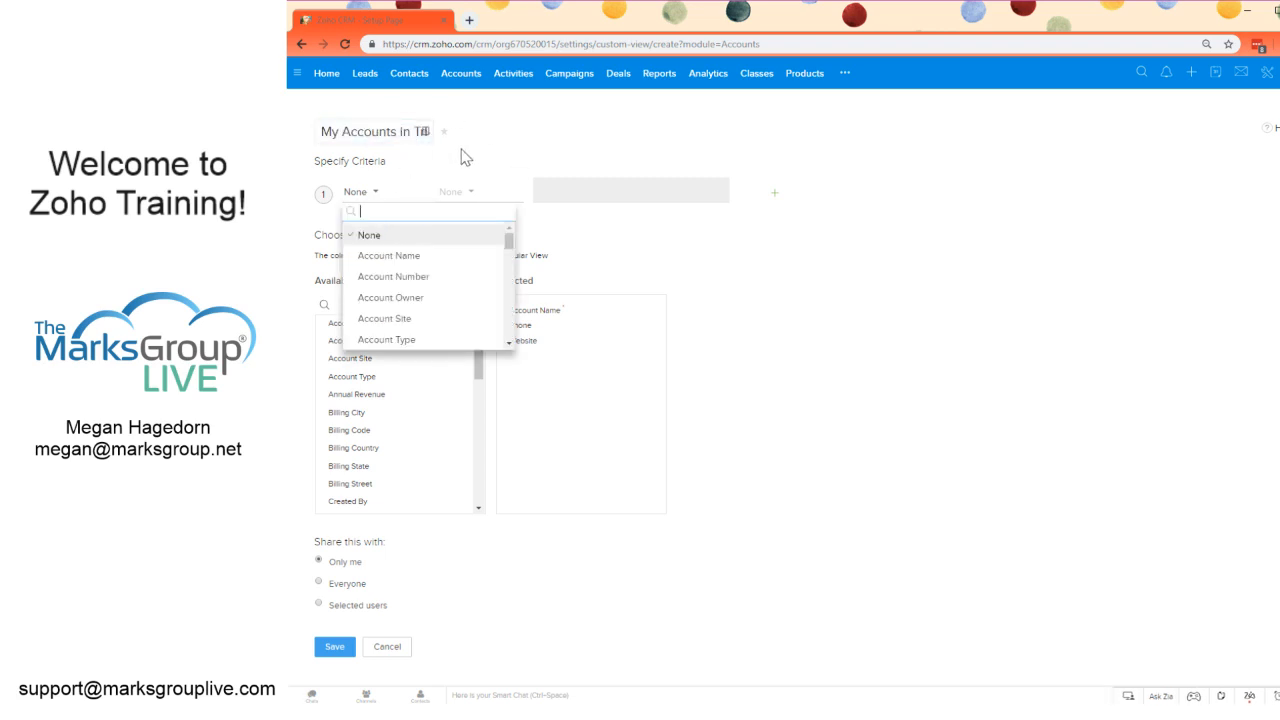
{"action": "type", "text": "state"}
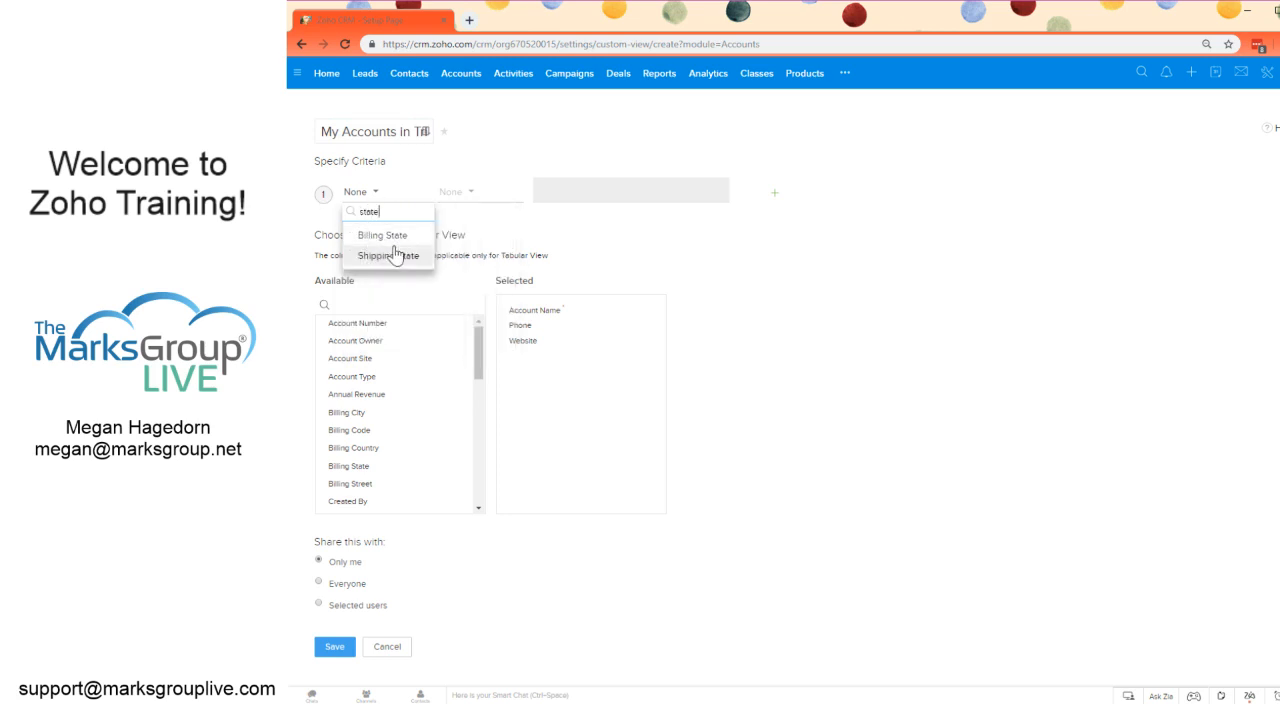
{"action": "left_click", "coordinate": [399, 235]}
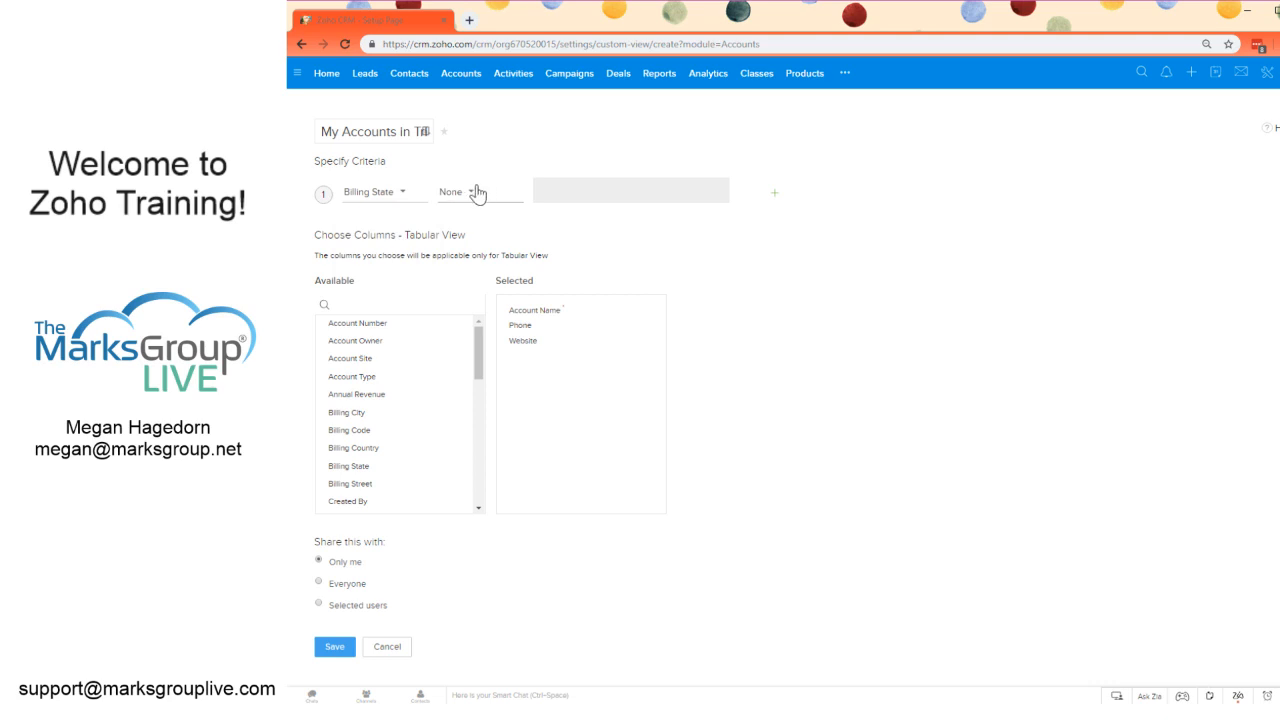
{"action": "left_click", "coordinate": [475, 191]}
{"action": "left_click", "coordinate": [466, 240]}
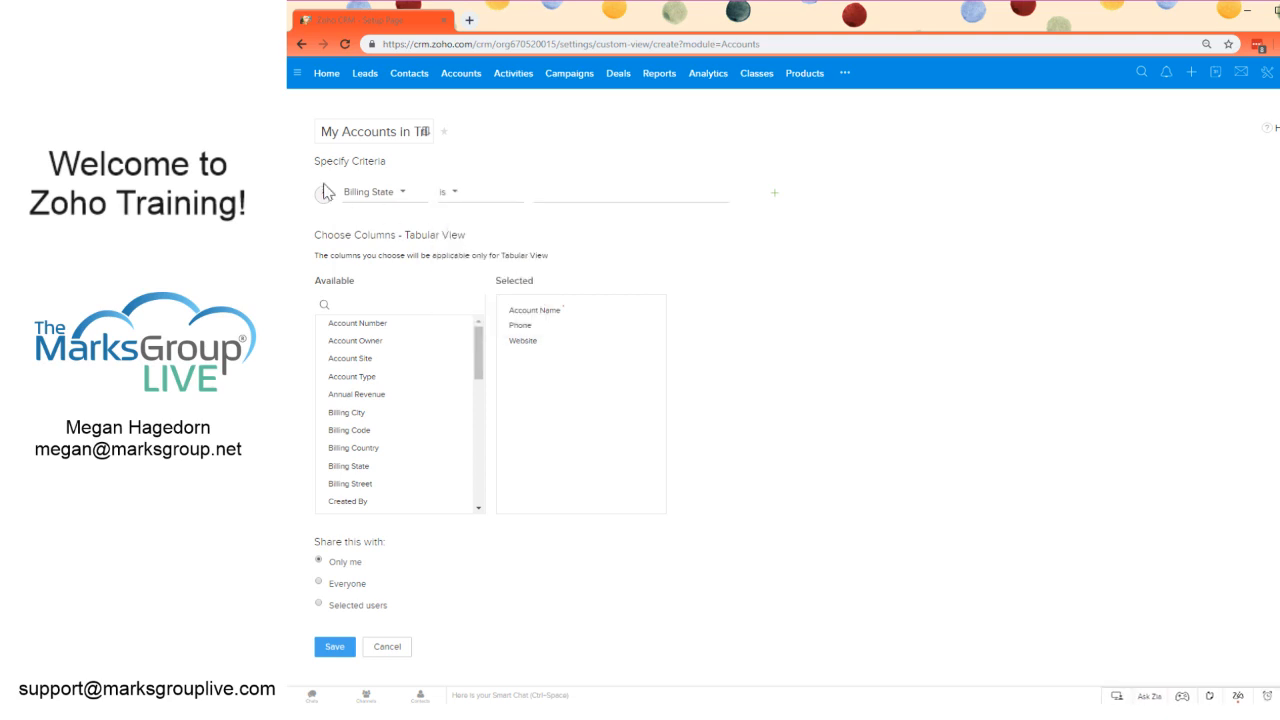
{"action": "left_click", "coordinate": [573, 191]}
Step: Add a second criterion to the view requiring that Billing State is NJ
{"action": "left_click", "coordinate": [775, 193]}
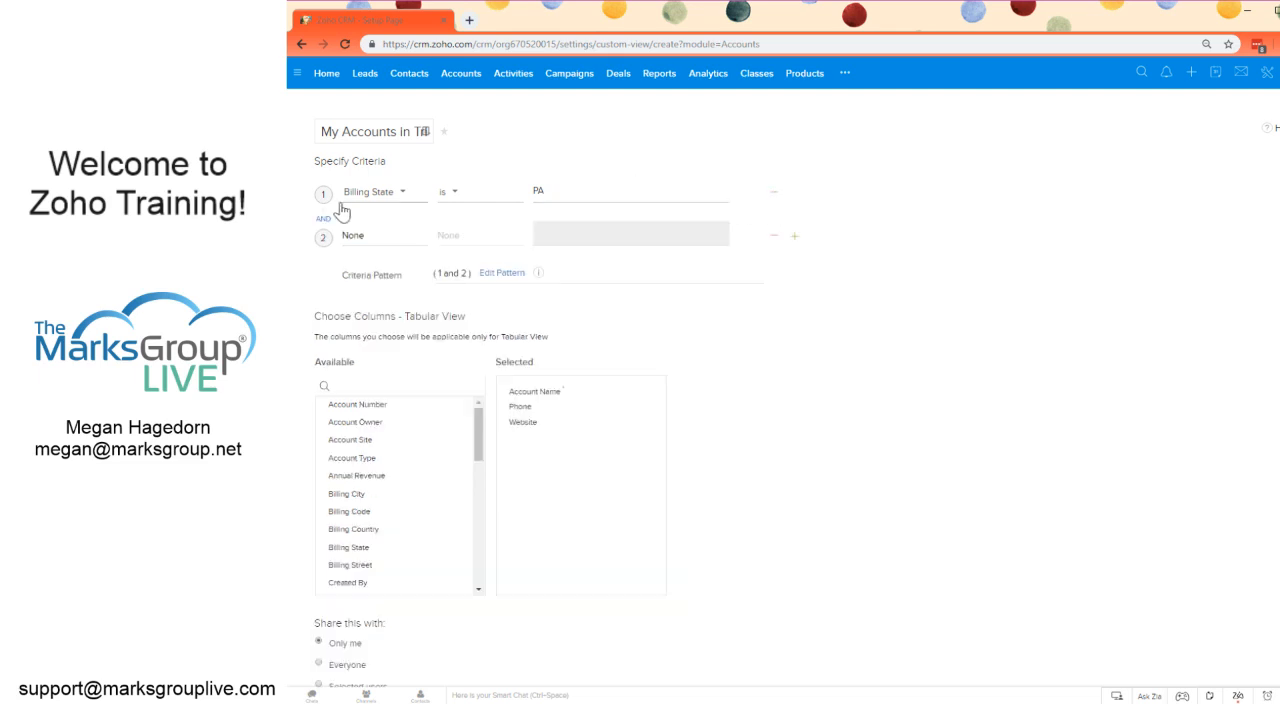
{"action": "left_click", "coordinate": [370, 237]}
{"action": "type", "text": "state"}
{"action": "left_click", "coordinate": [390, 279]}
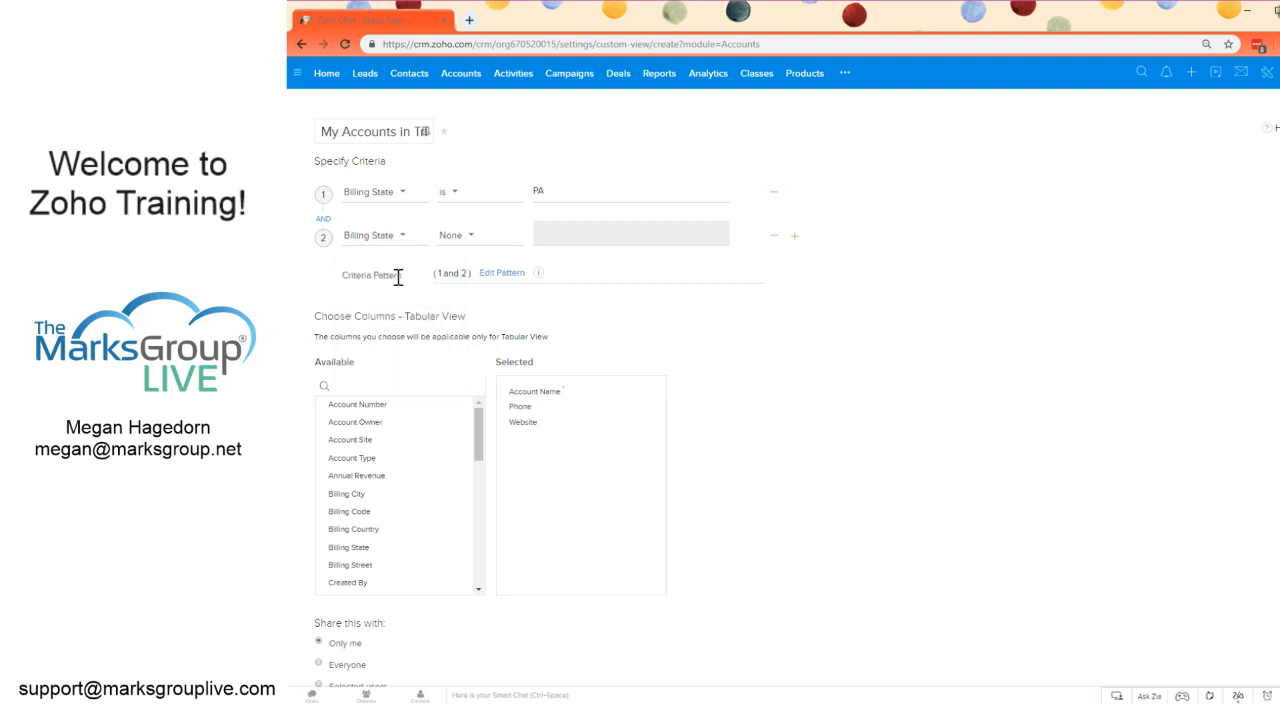
{"action": "left_click", "coordinate": [484, 243]}
{"action": "left_click", "coordinate": [484, 280]}
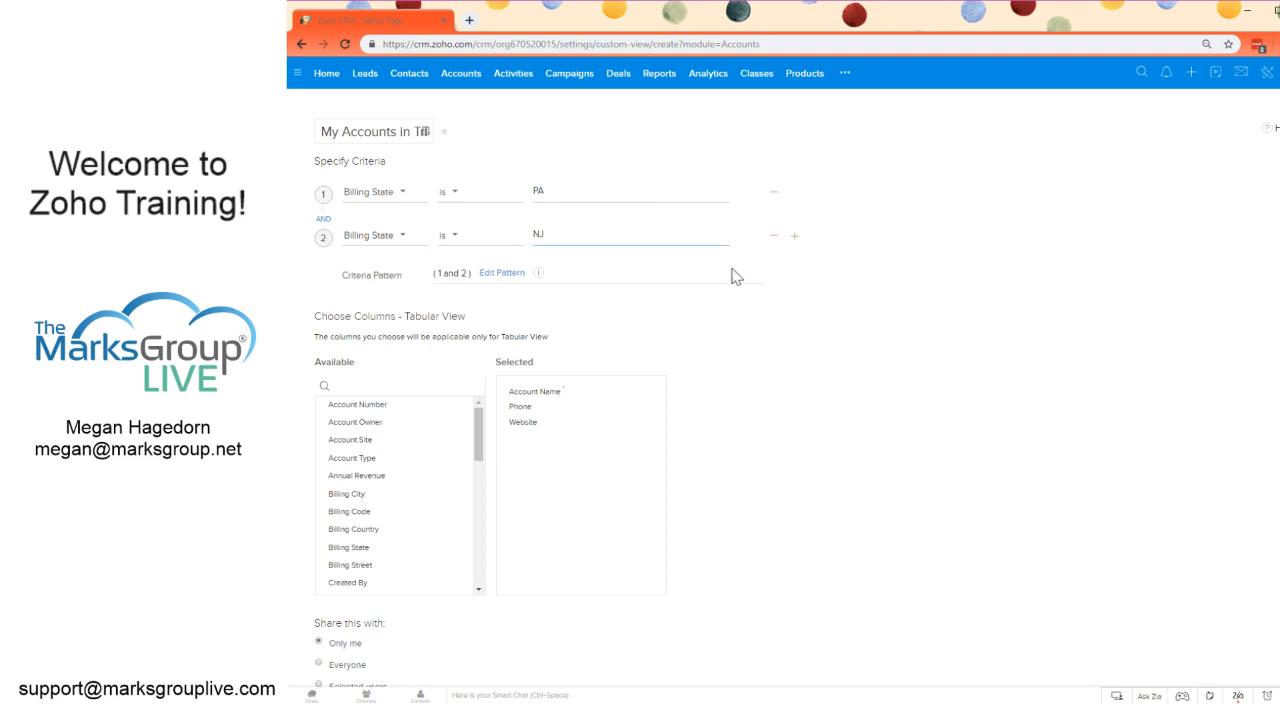
Step: Add a third criterion, Billing State is NY, and join the three state criteria with OR
{"action": "left_click", "coordinate": [796, 237]}
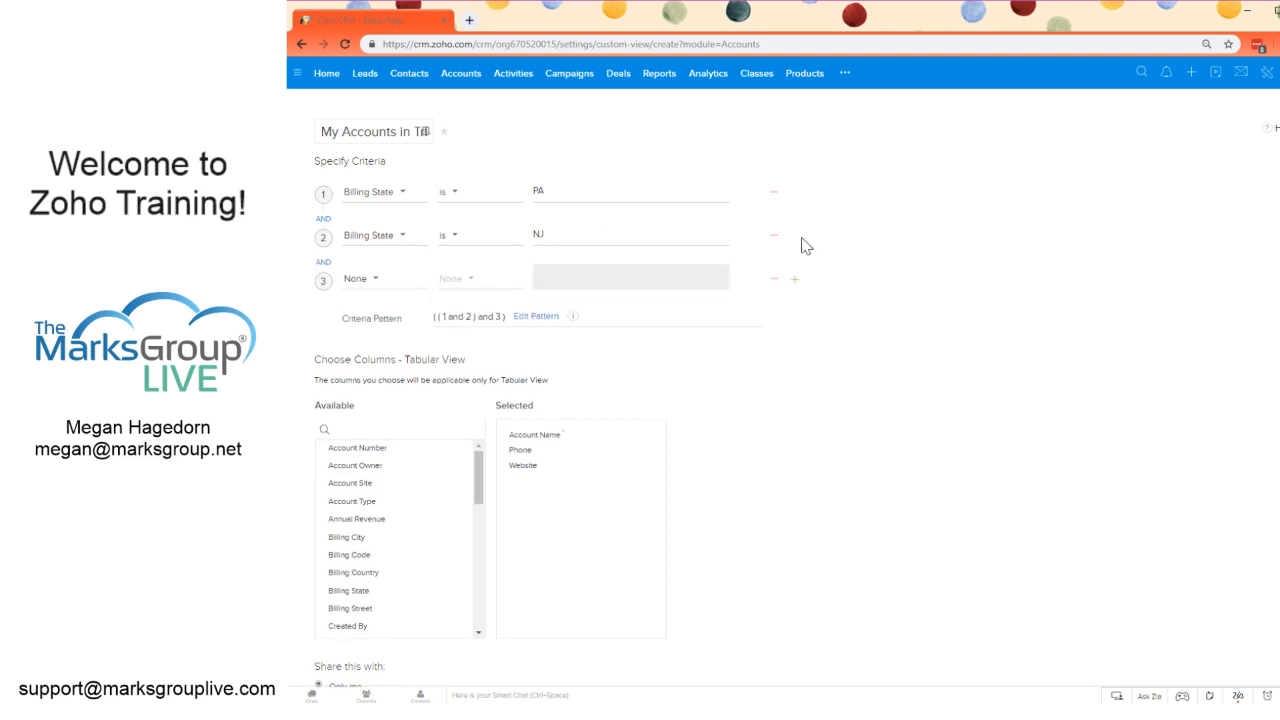
{"action": "left_click", "coordinate": [374, 282]}
{"action": "type", "text": "state"}
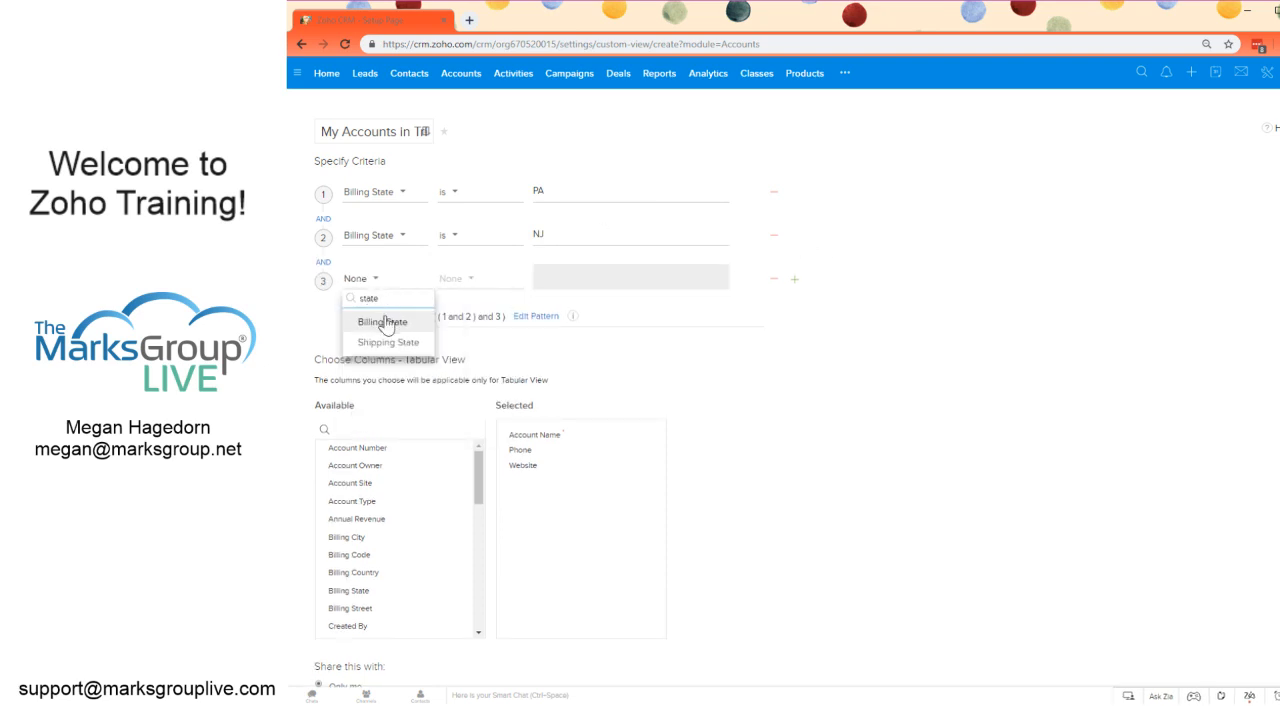
{"action": "left_click", "coordinate": [384, 322]}
{"action": "left_click", "coordinate": [464, 280]}
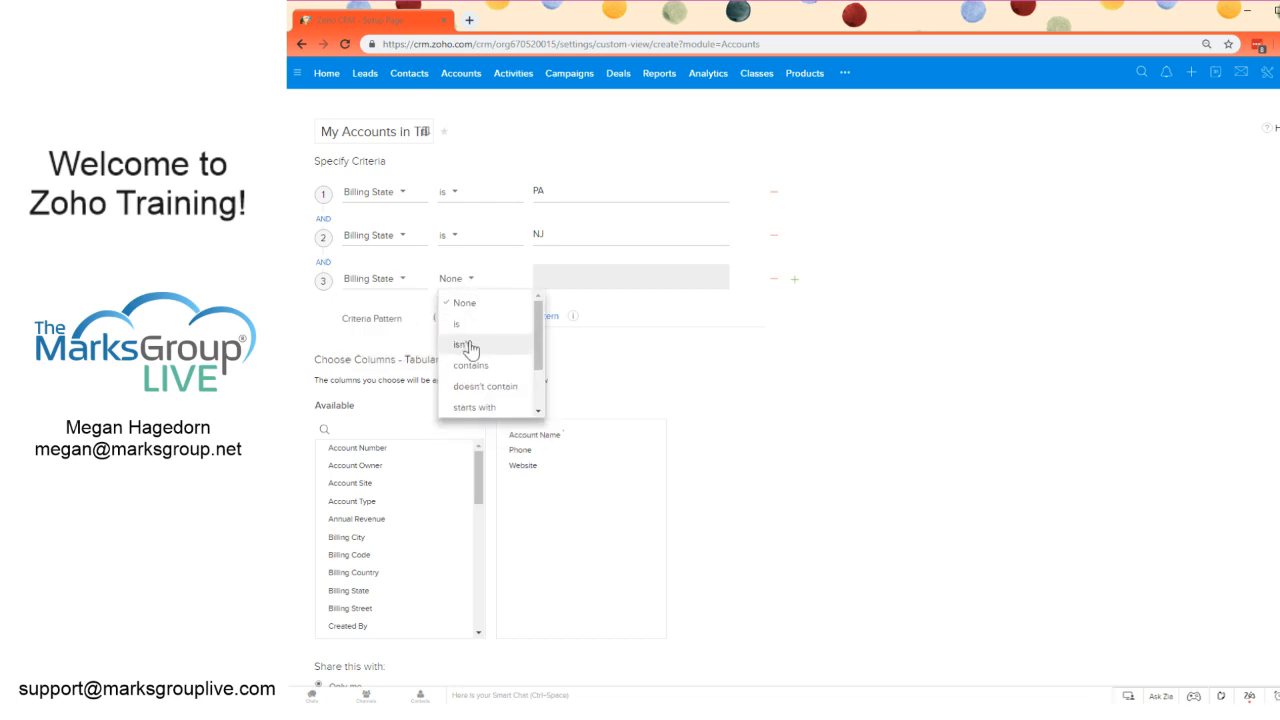
{"action": "left_click", "coordinate": [472, 325]}
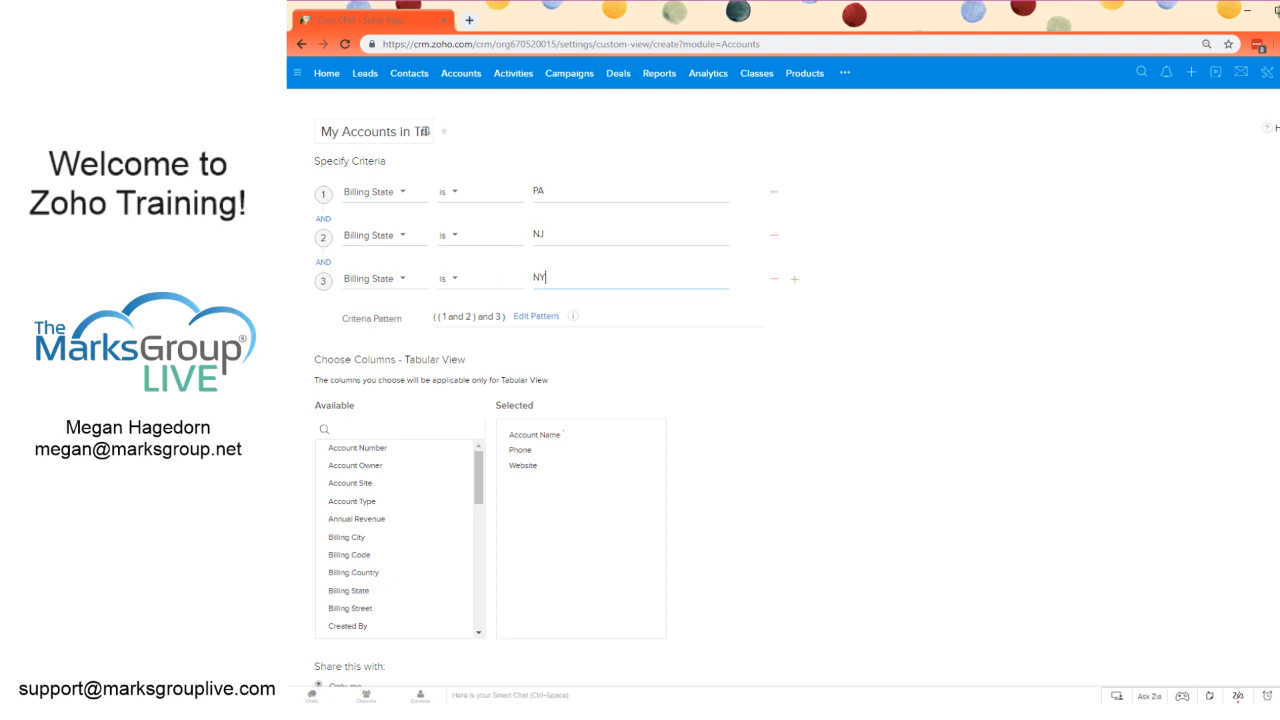
{"action": "left_click", "coordinate": [324, 220]}
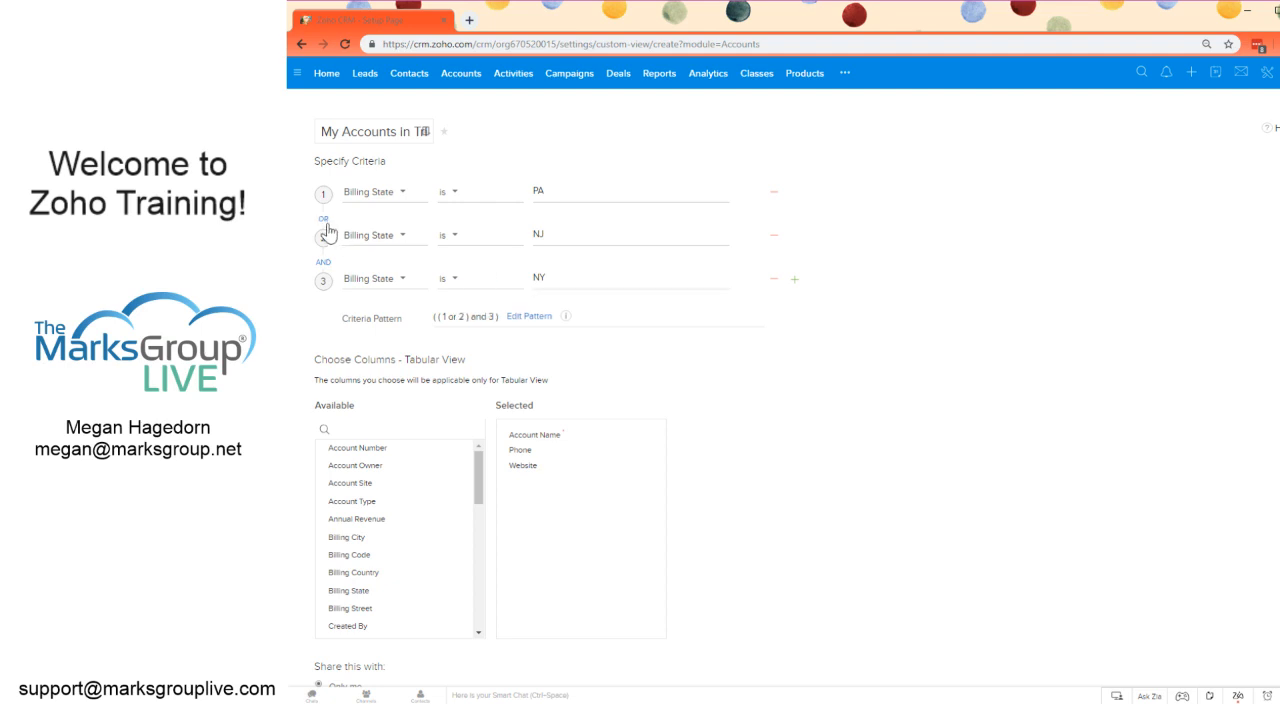
{"action": "left_click", "coordinate": [325, 268]}
Step: Add the Account Number, Annual Revenue and Billing State columns to the view's selected columns
{"action": "scroll", "coordinate": [443, 357], "scroll_direction": "down", "scroll_amount": 1}
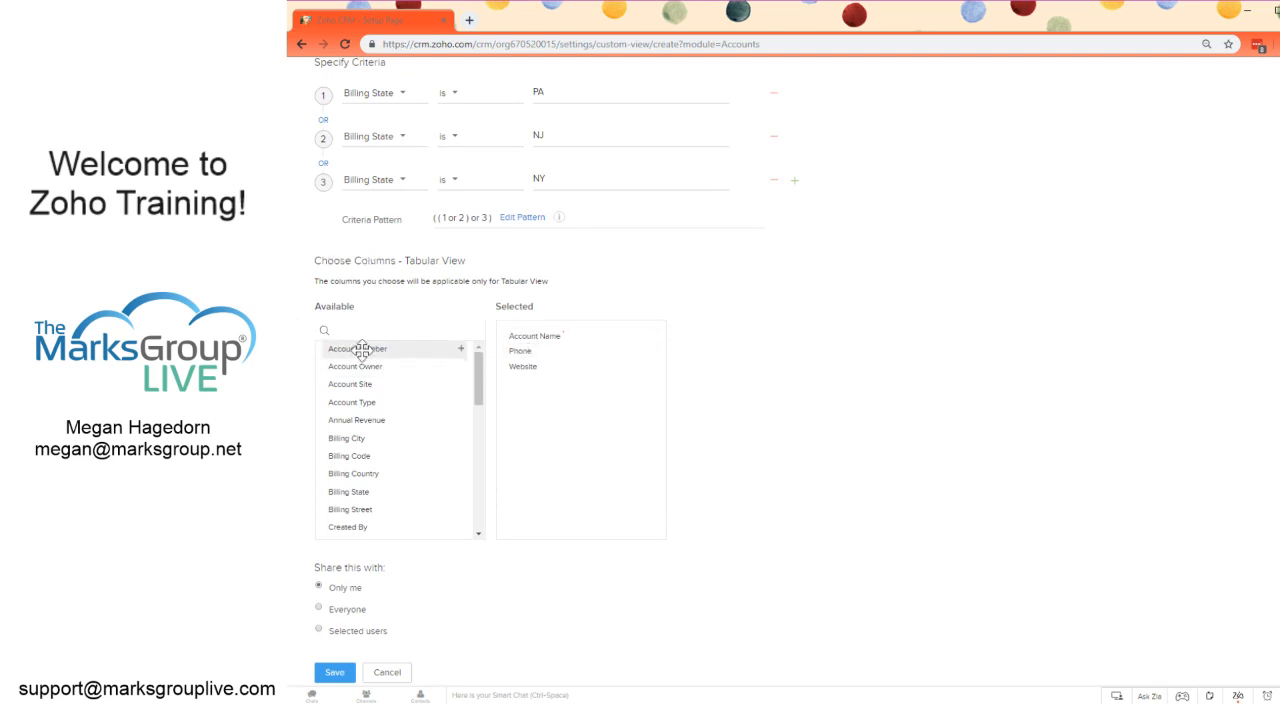
{"action": "left_click", "coordinate": [460, 350]}
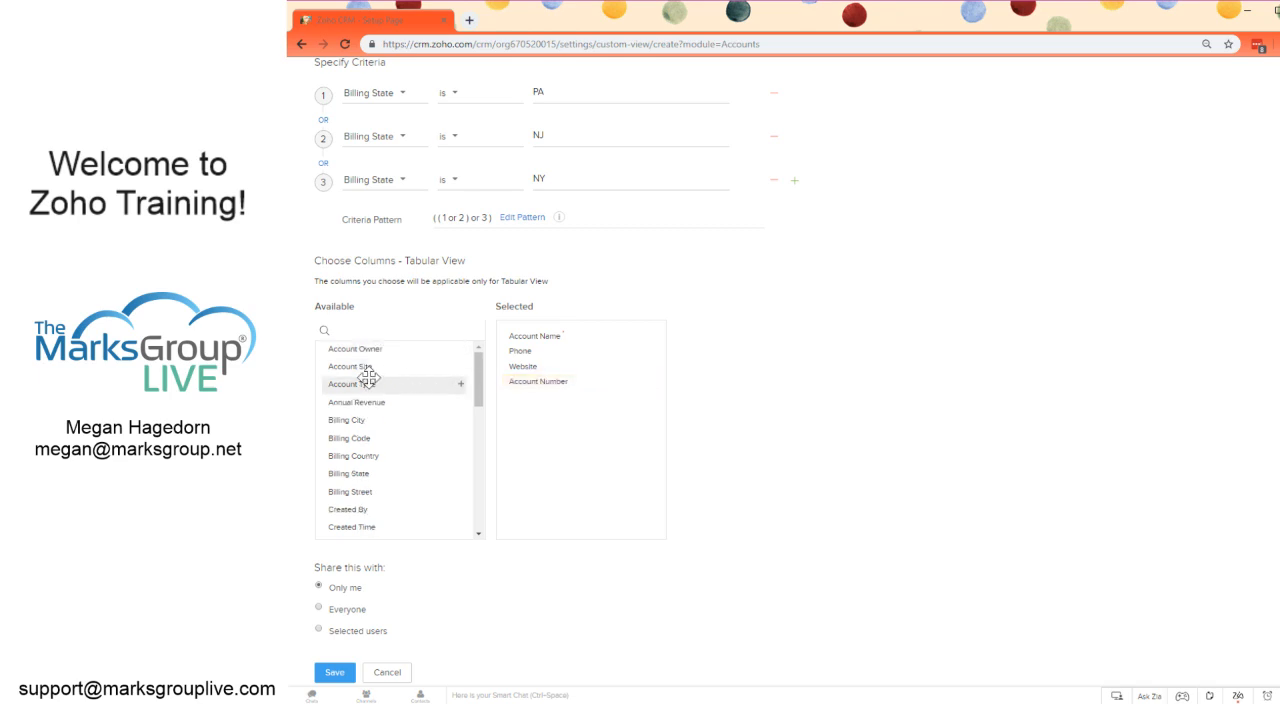
{"action": "left_click", "coordinate": [461, 404]}
{"action": "left_click", "coordinate": [460, 456]}
{"action": "scroll", "coordinate": [413, 460], "scroll_direction": "down", "scroll_amount": 2}
{"action": "scroll", "coordinate": [413, 460], "scroll_direction": "down", "scroll_amount": 5}
{"action": "scroll", "coordinate": [413, 460], "scroll_direction": "down", "scroll_amount": 3}
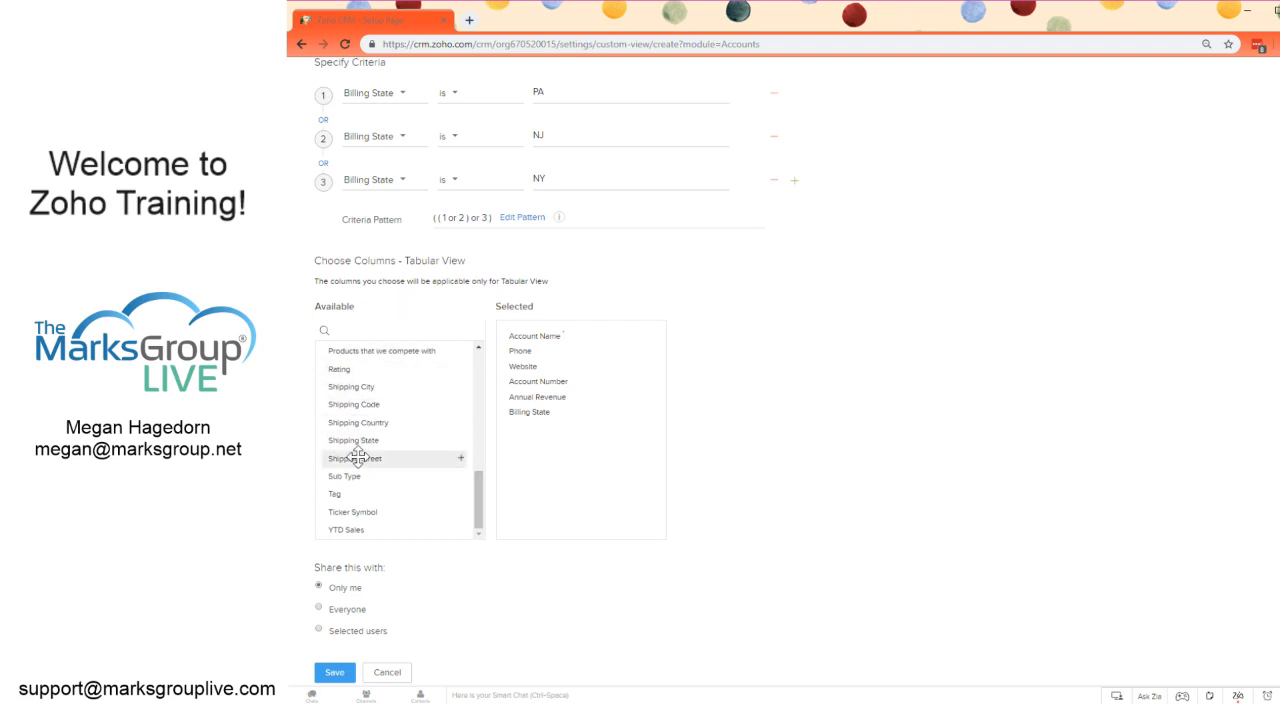
{"action": "scroll", "coordinate": [360, 450], "scroll_direction": "up", "scroll_amount": 5}
{"action": "scroll", "coordinate": [451, 260], "scroll_direction": "up", "scroll_amount": 1}
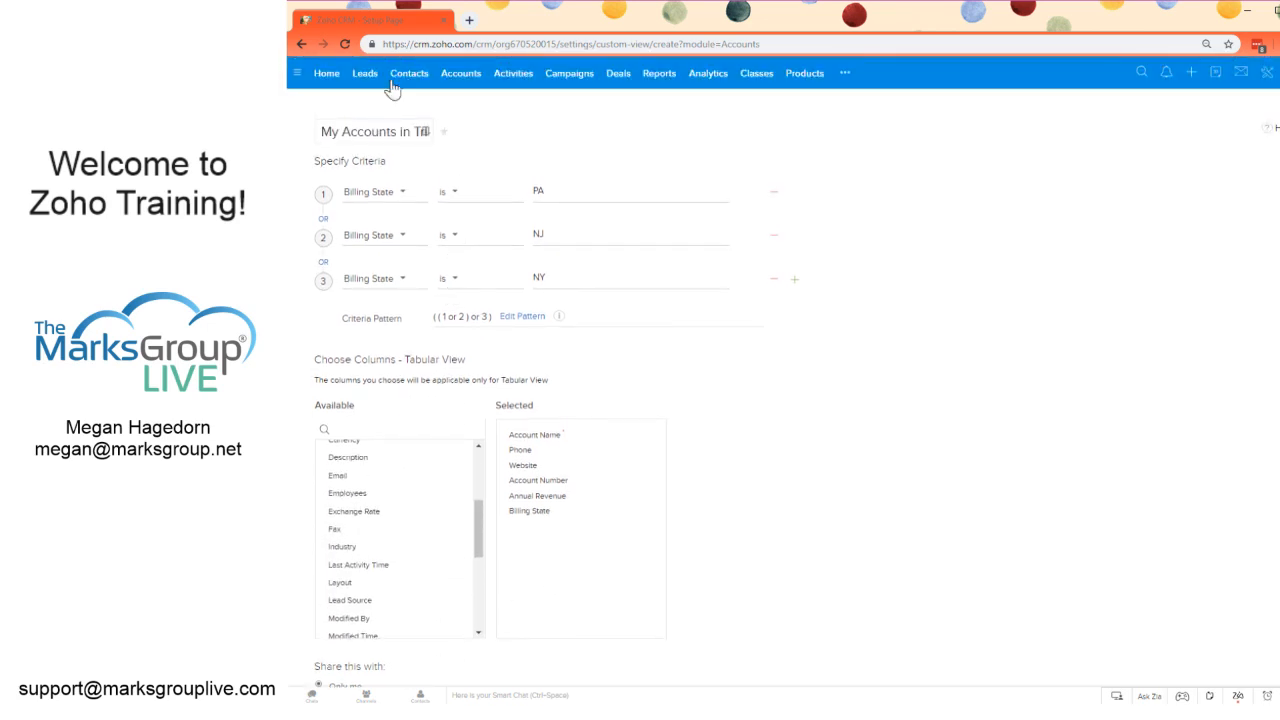
{"action": "scroll", "coordinate": [442, 482], "scroll_direction": "down", "scroll_amount": 5}
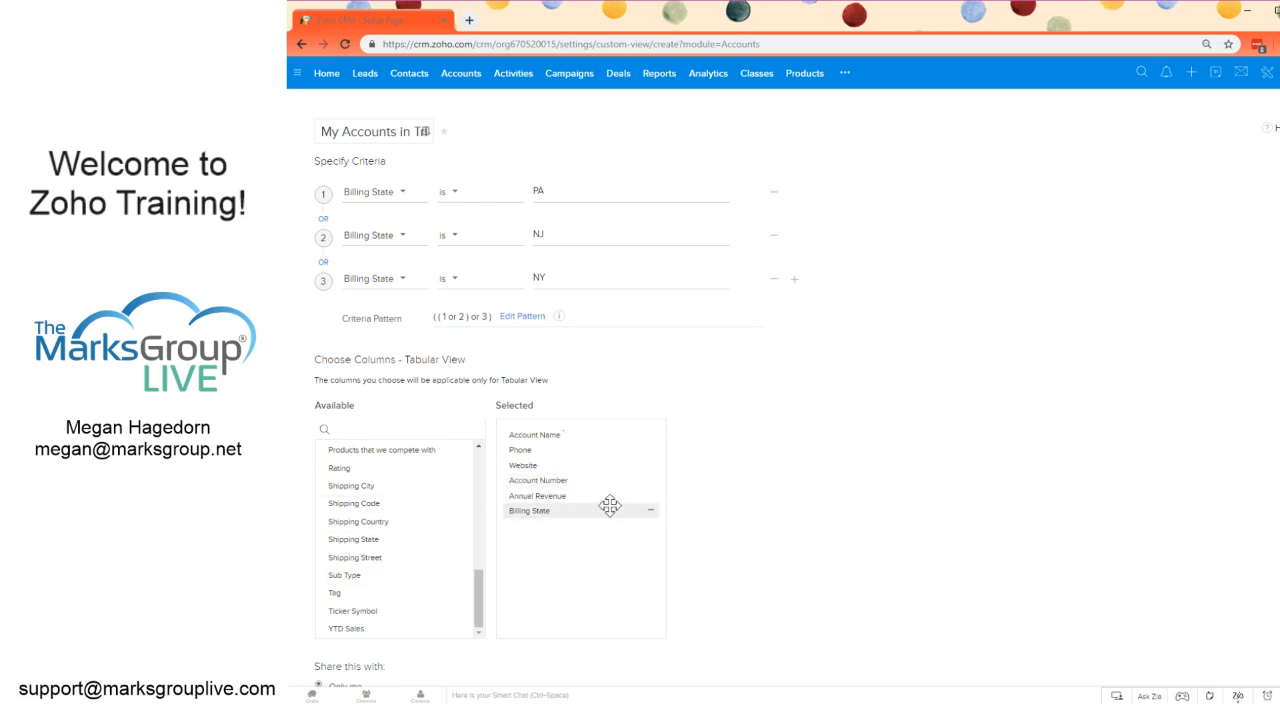
Step: Reorder the selected columns so Account Number and Billing State come directly after Account Name
{"action": "left_click_drag", "start_coordinate": [610, 505], "coordinate": [610, 446]}
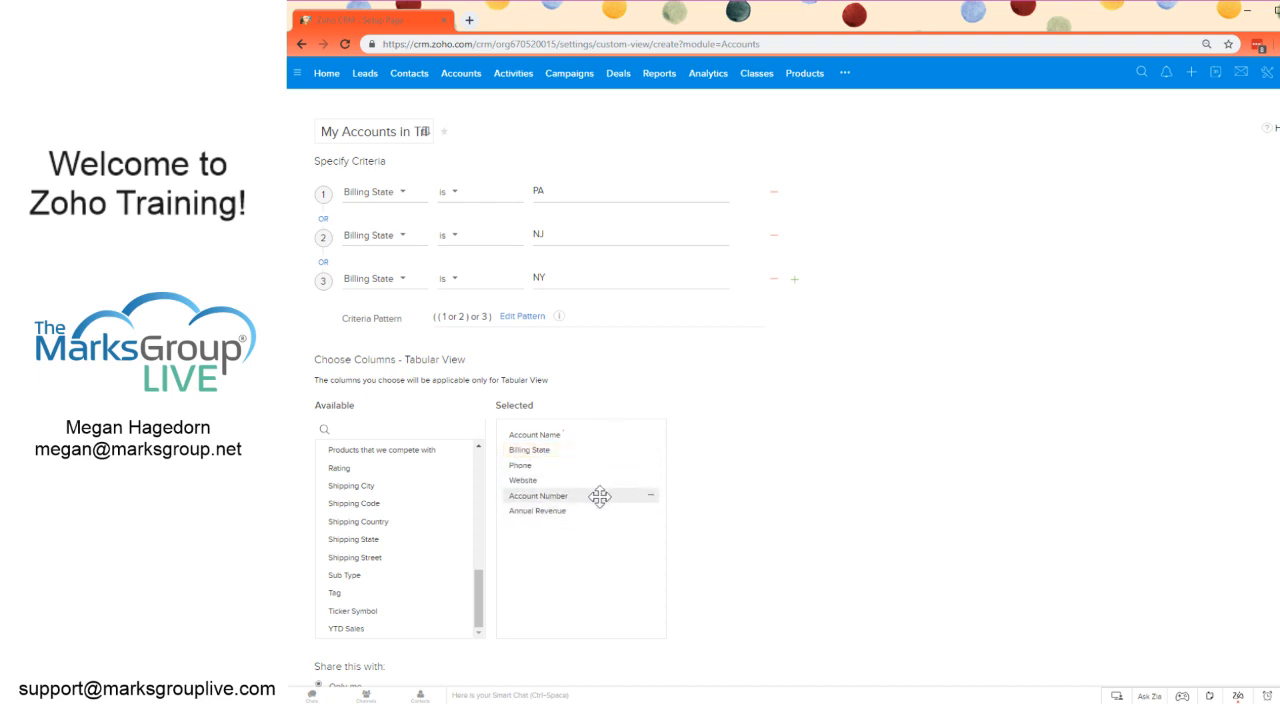
{"action": "left_click_drag", "start_coordinate": [599, 497], "coordinate": [594, 451]}
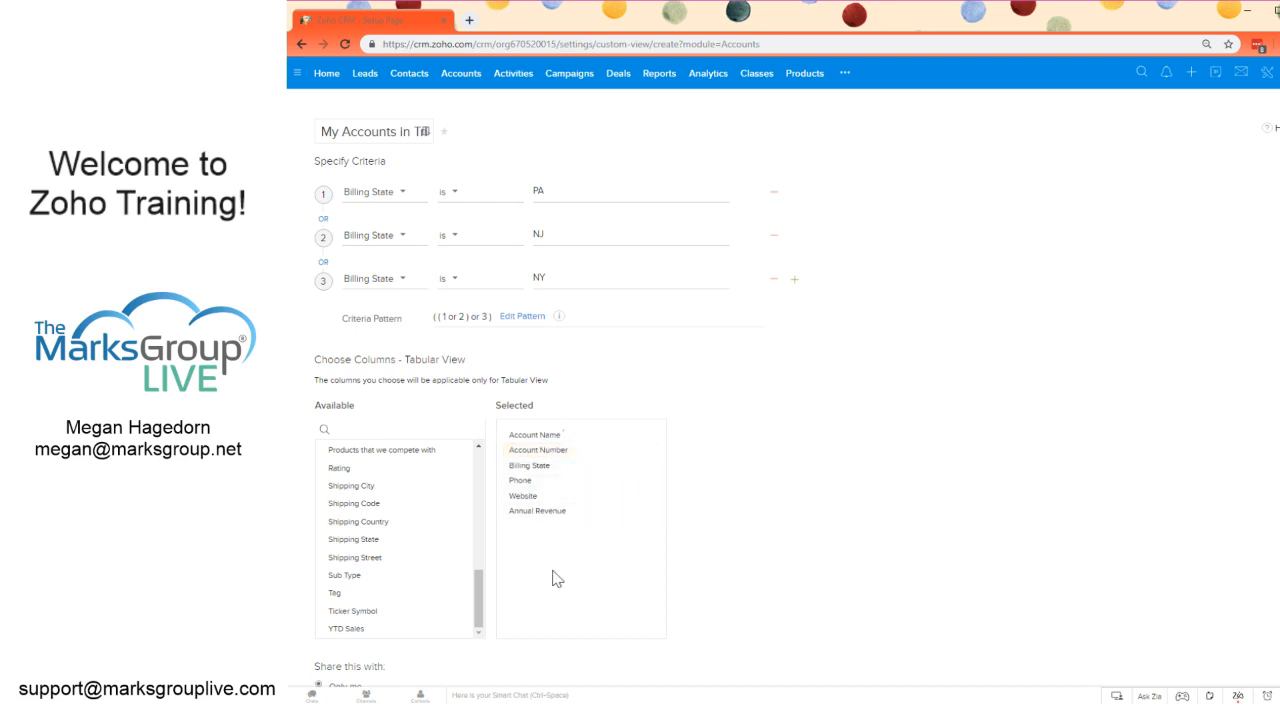
Step: Review the view's sharing options and read the end of its full name
{"action": "scroll", "coordinate": [557, 579], "scroll_direction": "down", "scroll_amount": 1}
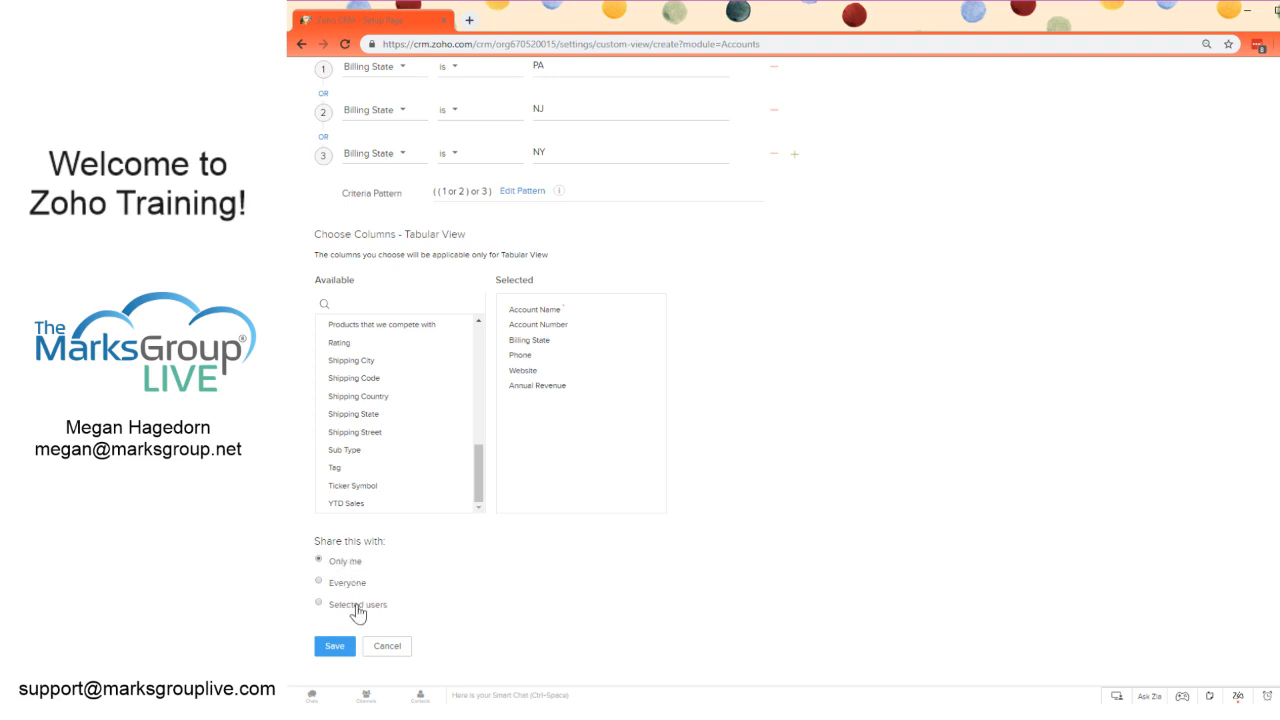
{"action": "scroll", "coordinate": [636, 632], "scroll_direction": "up", "scroll_amount": 2}
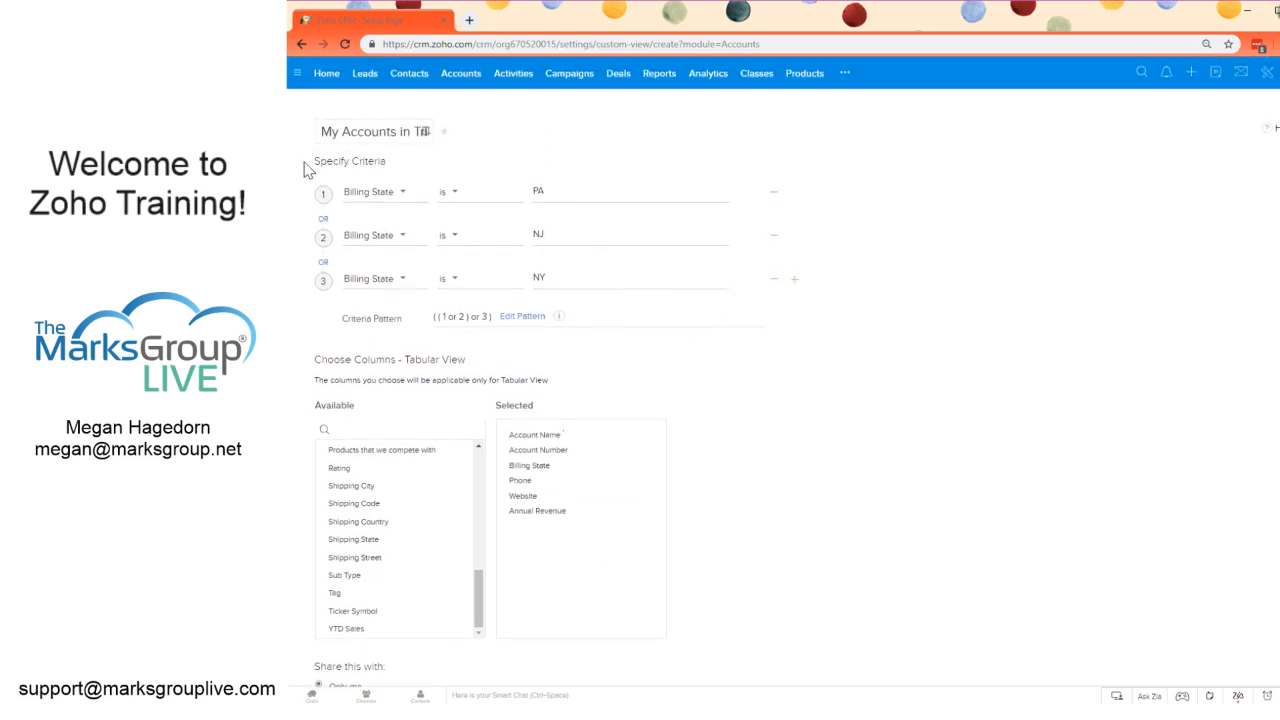
{"action": "left_click_drag", "start_coordinate": [325, 131], "coordinate": [432, 131]}
{"action": "left_click", "coordinate": [384, 131]}
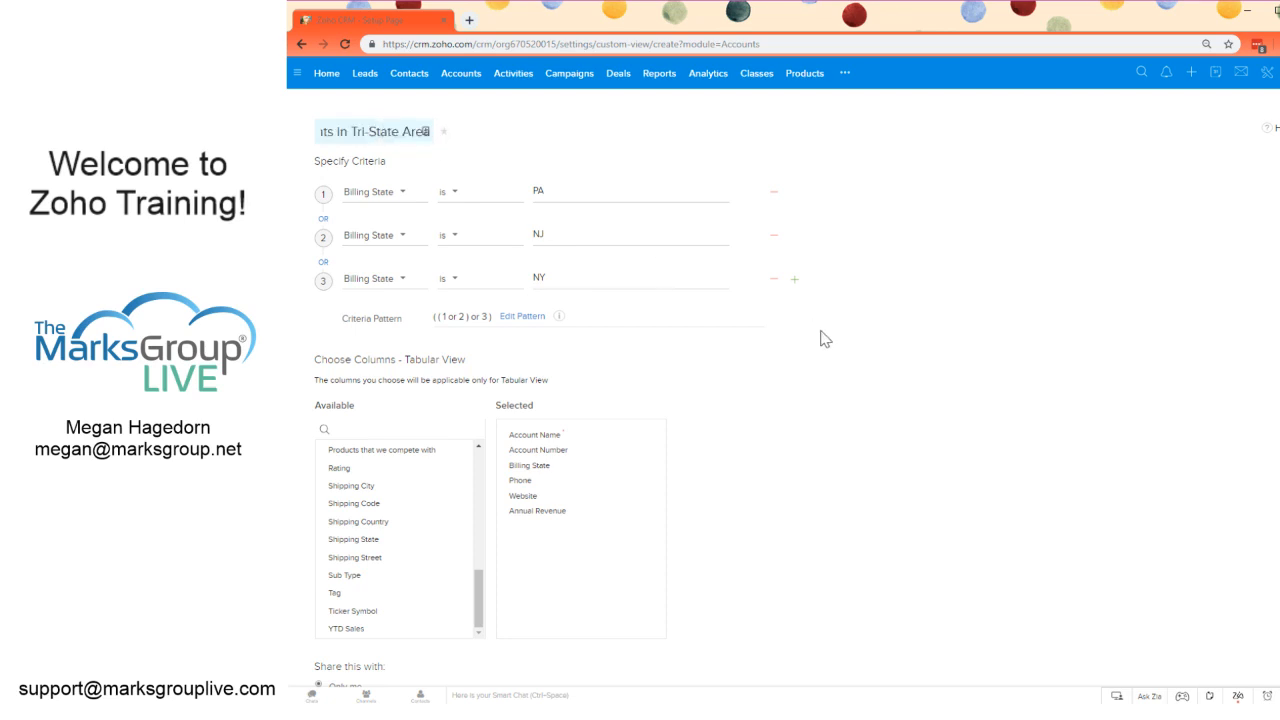
{"action": "scroll", "coordinate": [869, 378], "scroll_direction": "down", "scroll_amount": 1}
{"action": "scroll", "coordinate": [869, 378], "scroll_direction": "up", "scroll_amount": 1}
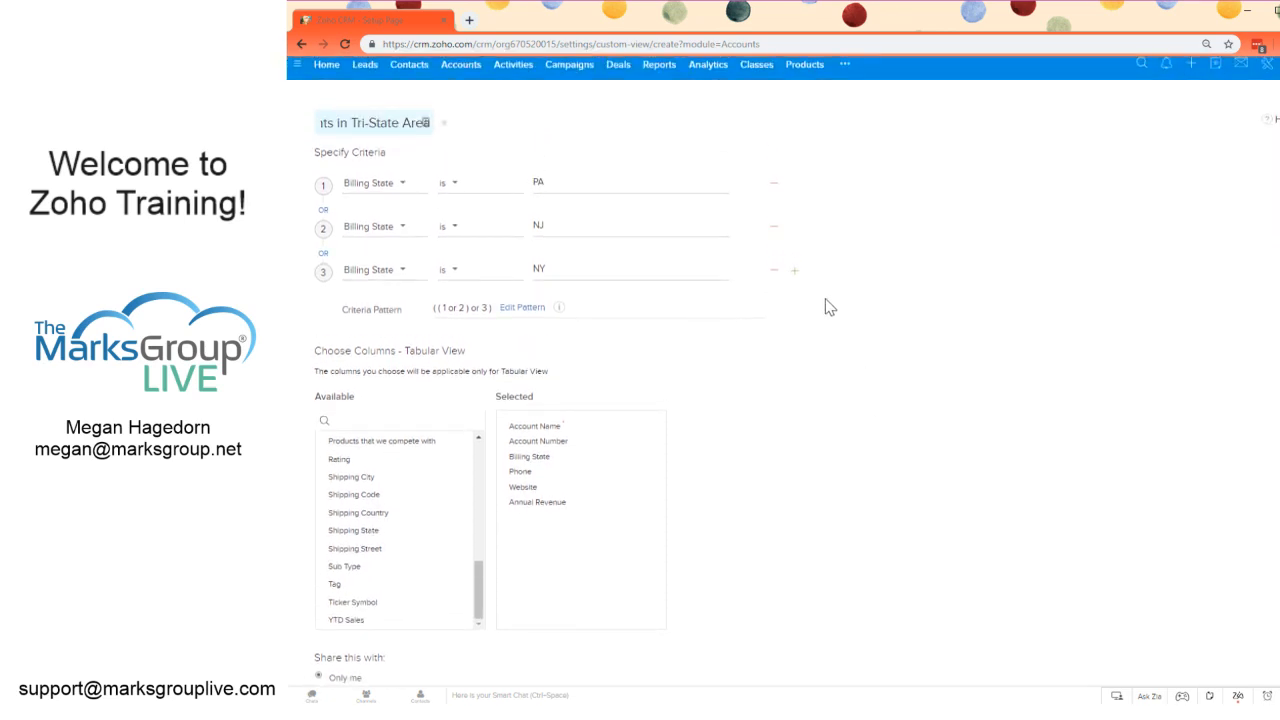
Step: Add a fourth criterion joined with AND, requiring that Account Owner is Logged in User
{"action": "left_click", "coordinate": [795, 275]}
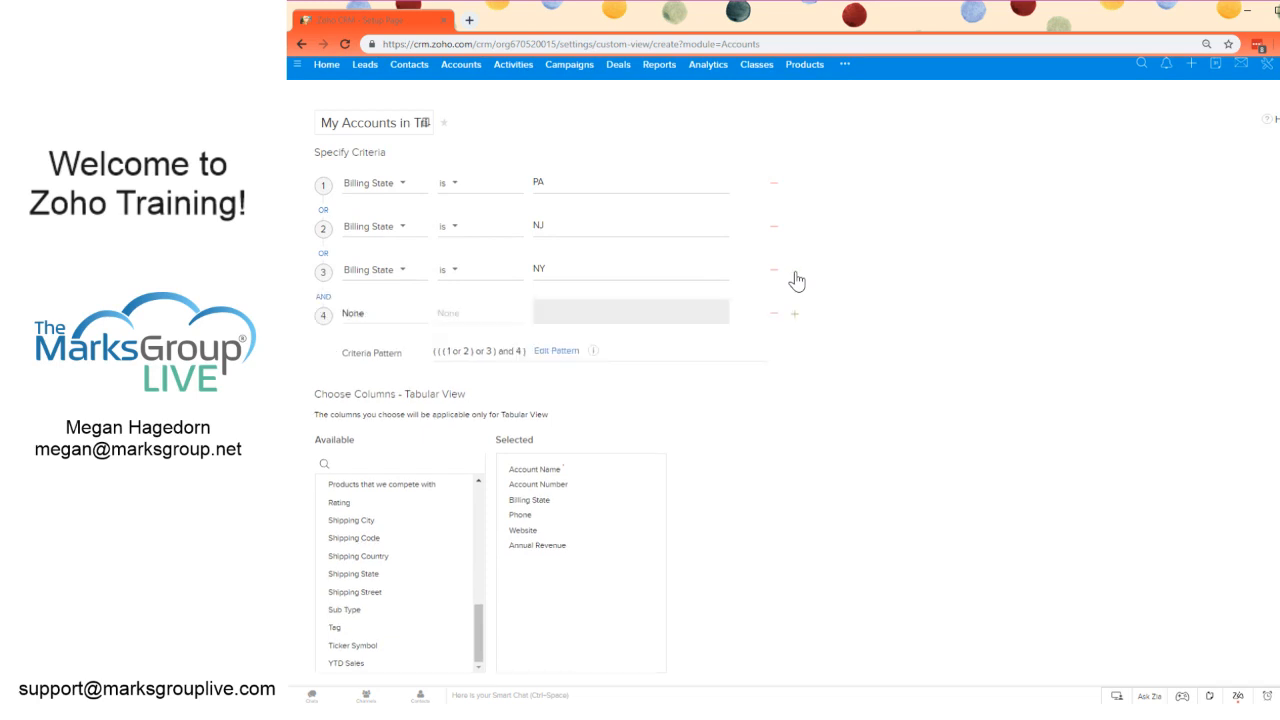
{"action": "left_click", "coordinate": [364, 321]}
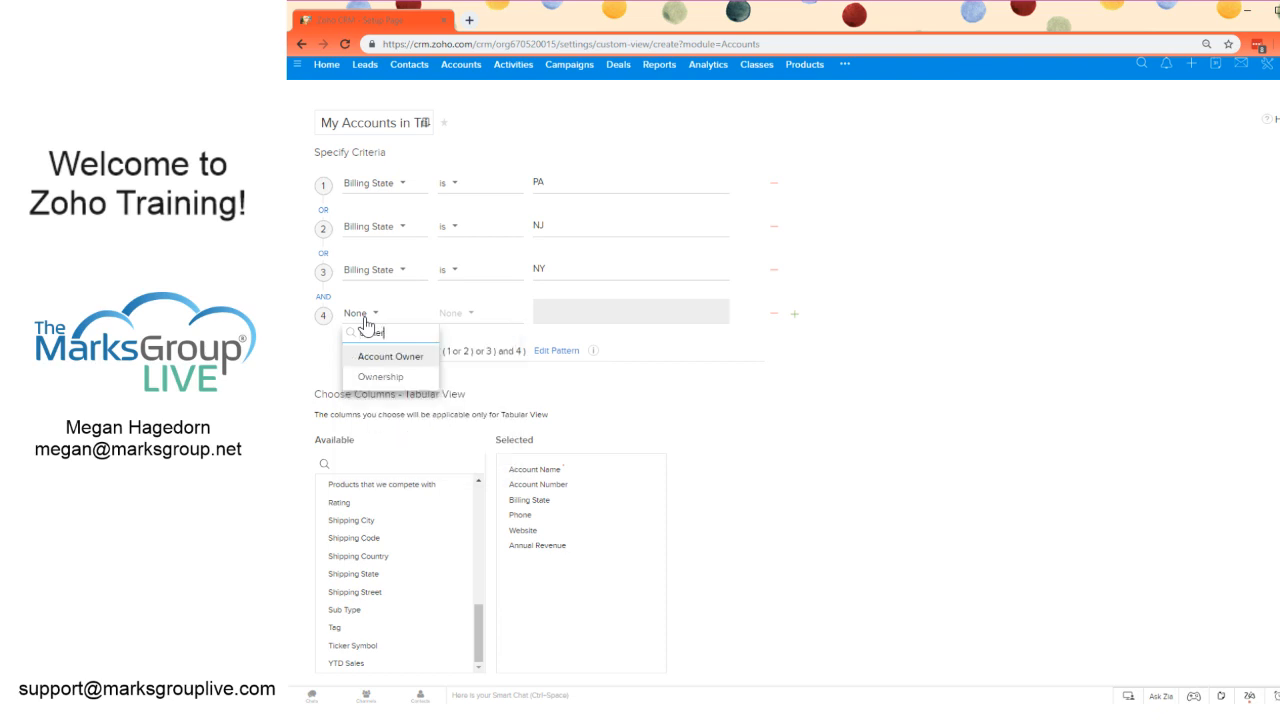
{"action": "left_click", "coordinate": [388, 357]}
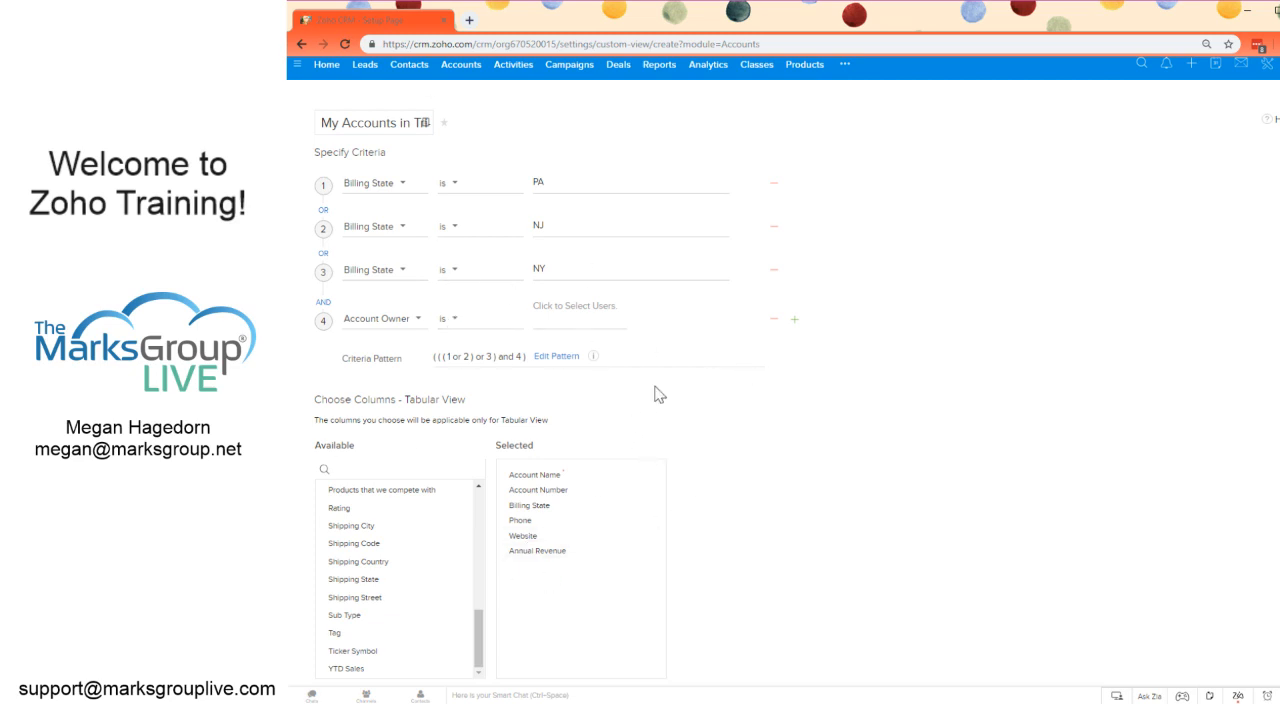
{"action": "left_click", "coordinate": [557, 324]}
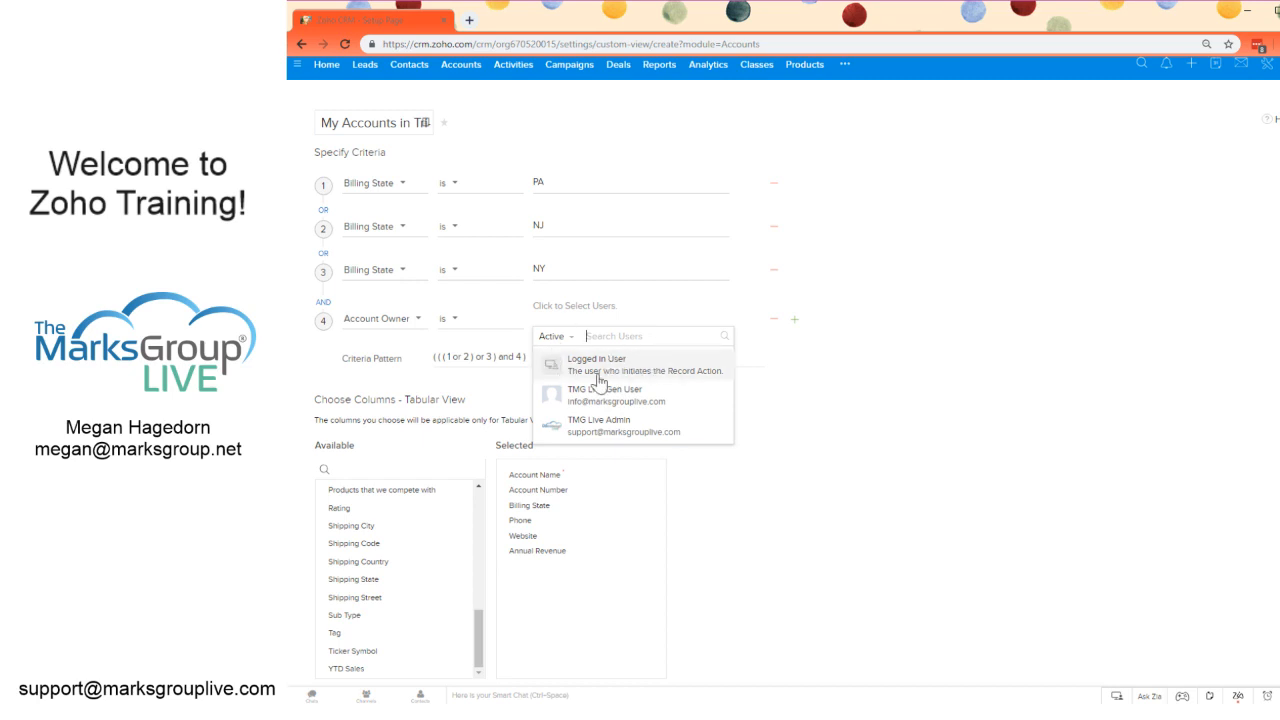
{"action": "left_click", "coordinate": [629, 366]}
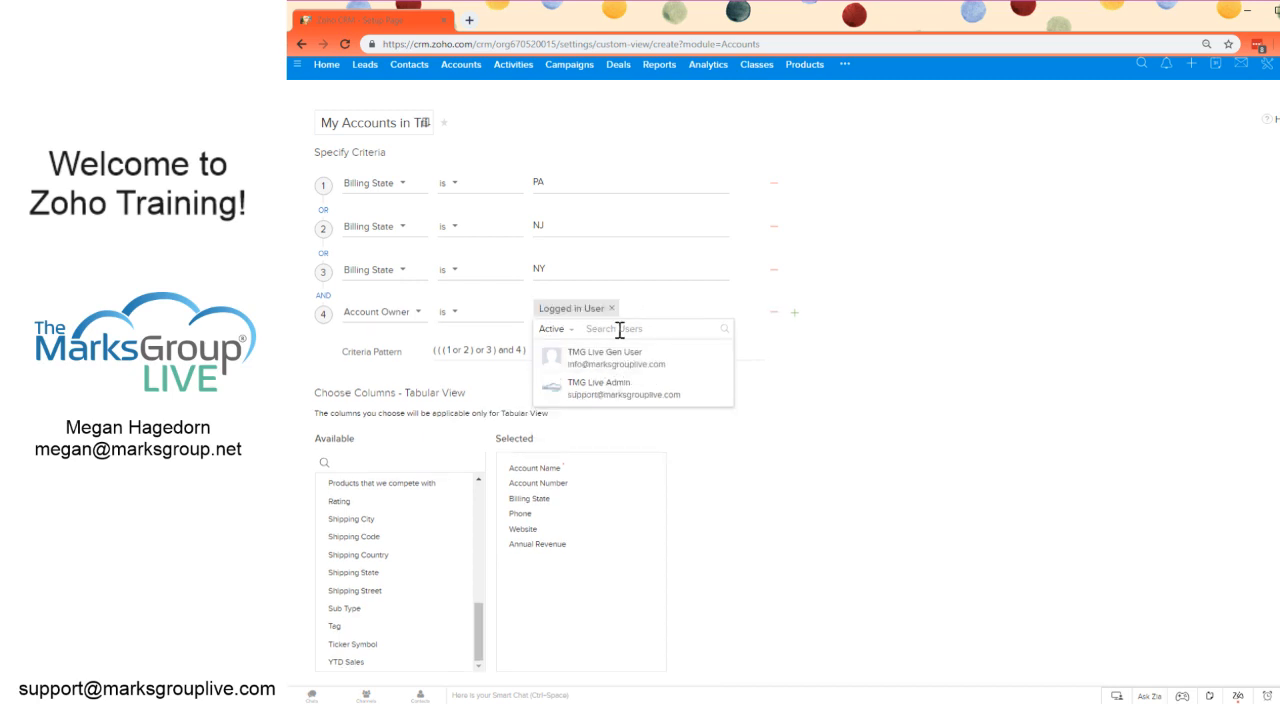
Step: Close the user selection for the fourth criterion and share the view with Everyone
{"action": "left_click", "coordinate": [776, 380]}
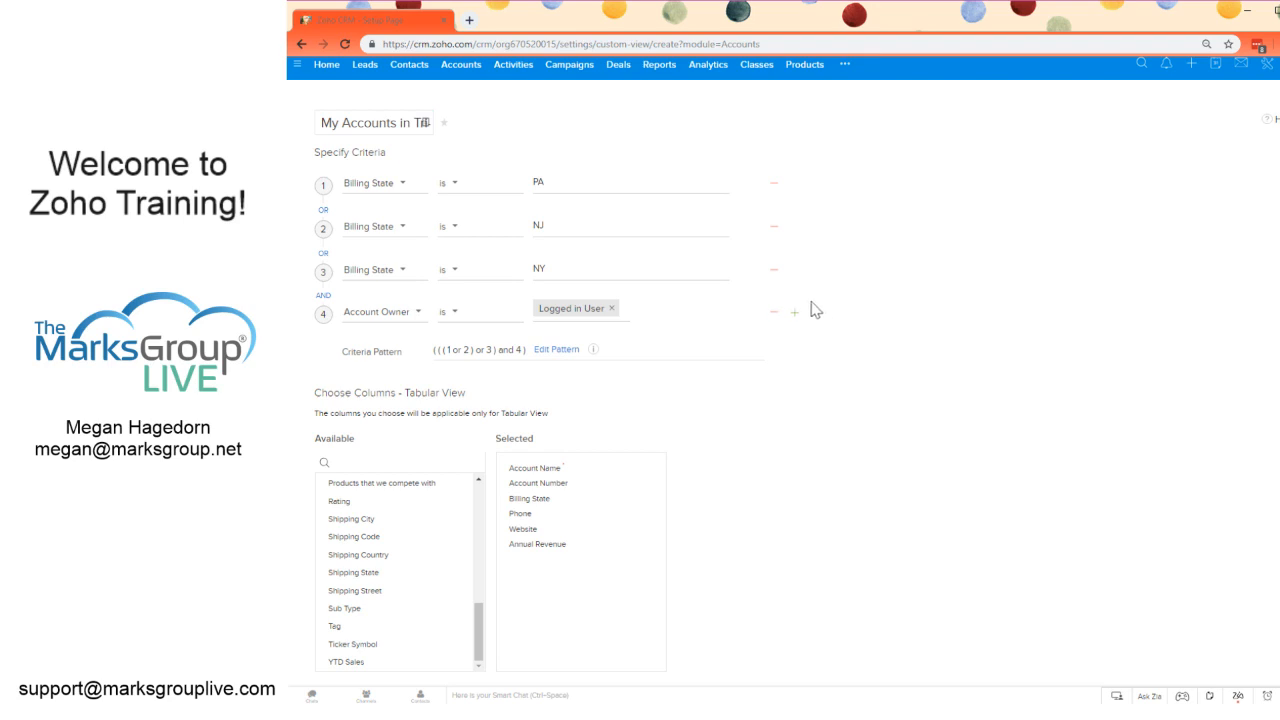
{"action": "scroll", "coordinate": [766, 390], "scroll_direction": "down", "scroll_amount": 3}
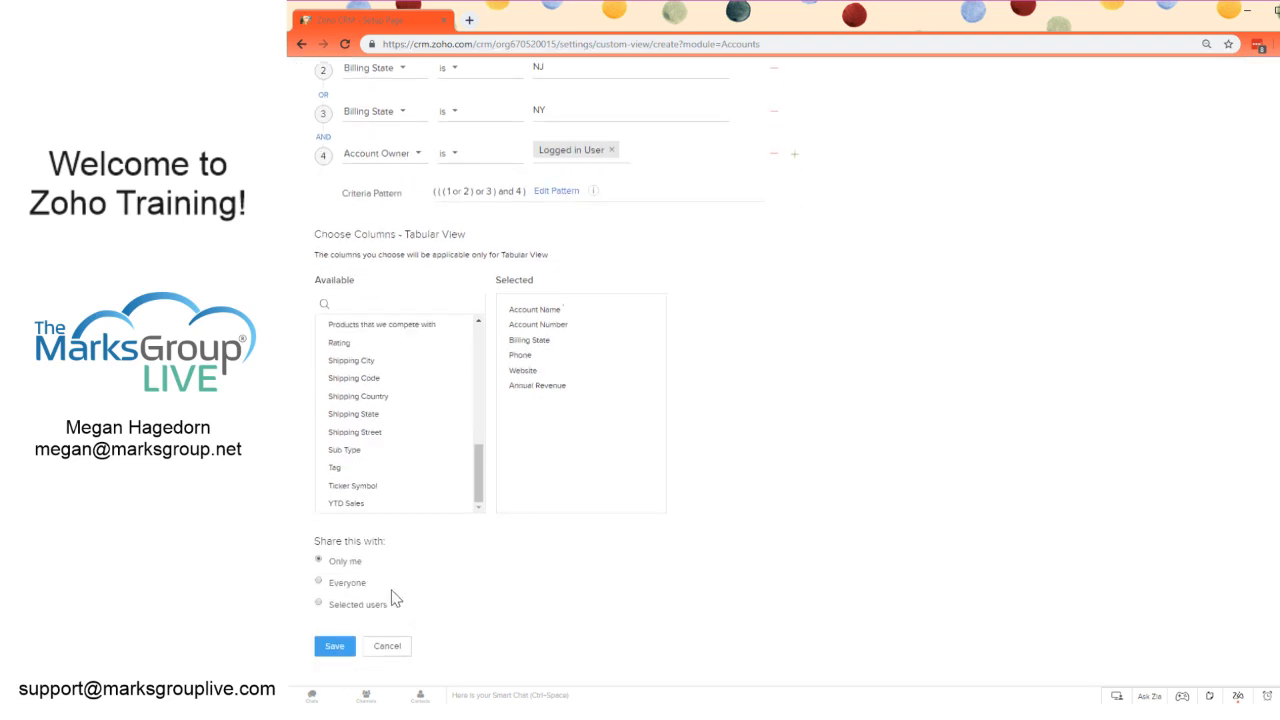
{"action": "left_click", "coordinate": [352, 585]}
Step: Edit the criteria pattern to ((((1 or 2) or 3)) and 4), grouping the three state criteria, and save the pattern
{"action": "scroll", "coordinate": [843, 430], "scroll_direction": "up", "scroll_amount": 3}
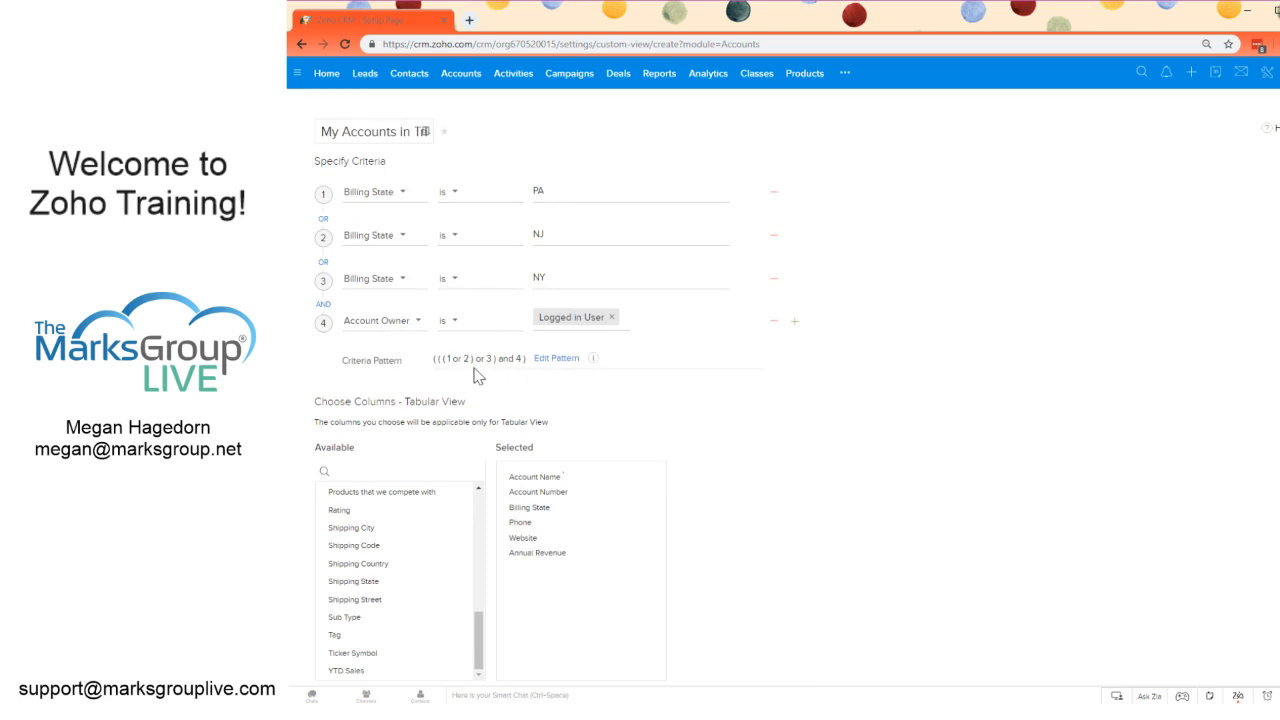
{"action": "left_click", "coordinate": [556, 360]}
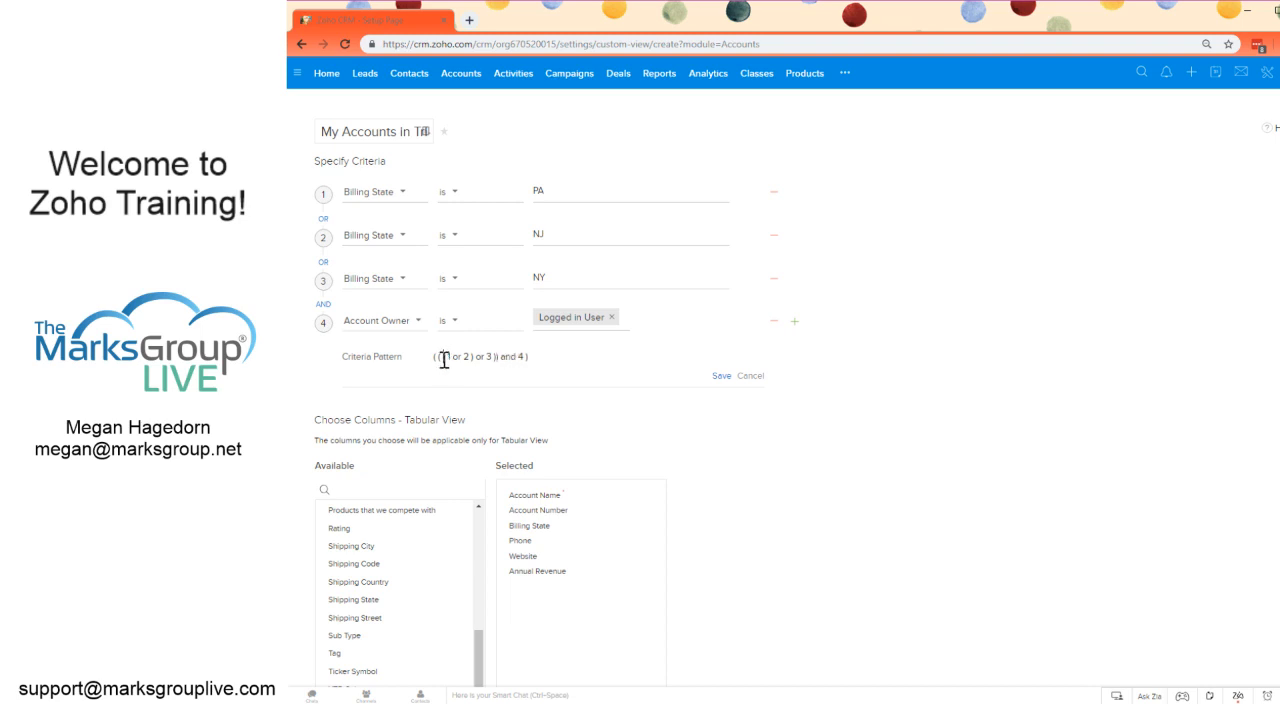
{"action": "type", "text": "(("}
{"action": "left_click", "coordinate": [719, 377]}
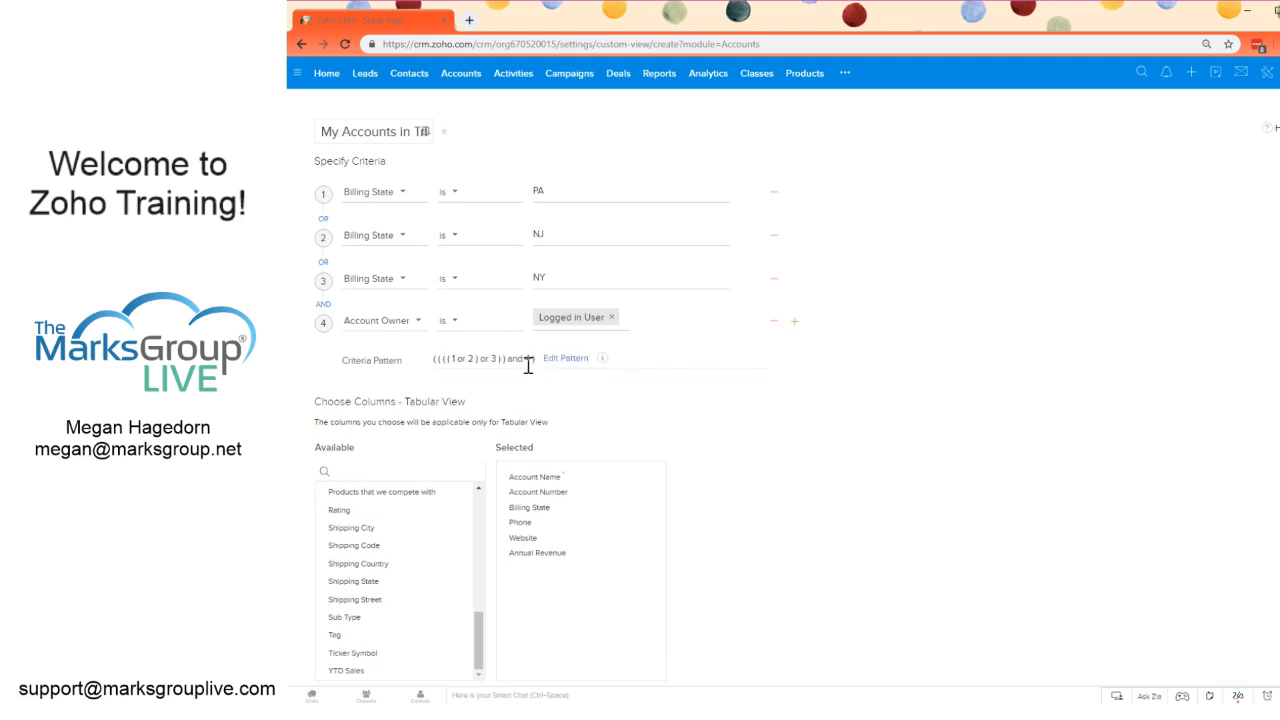
Step: Save the custom view and look over the list of available Accounts views
{"action": "scroll", "coordinate": [591, 389], "scroll_direction": "down", "scroll_amount": 2}
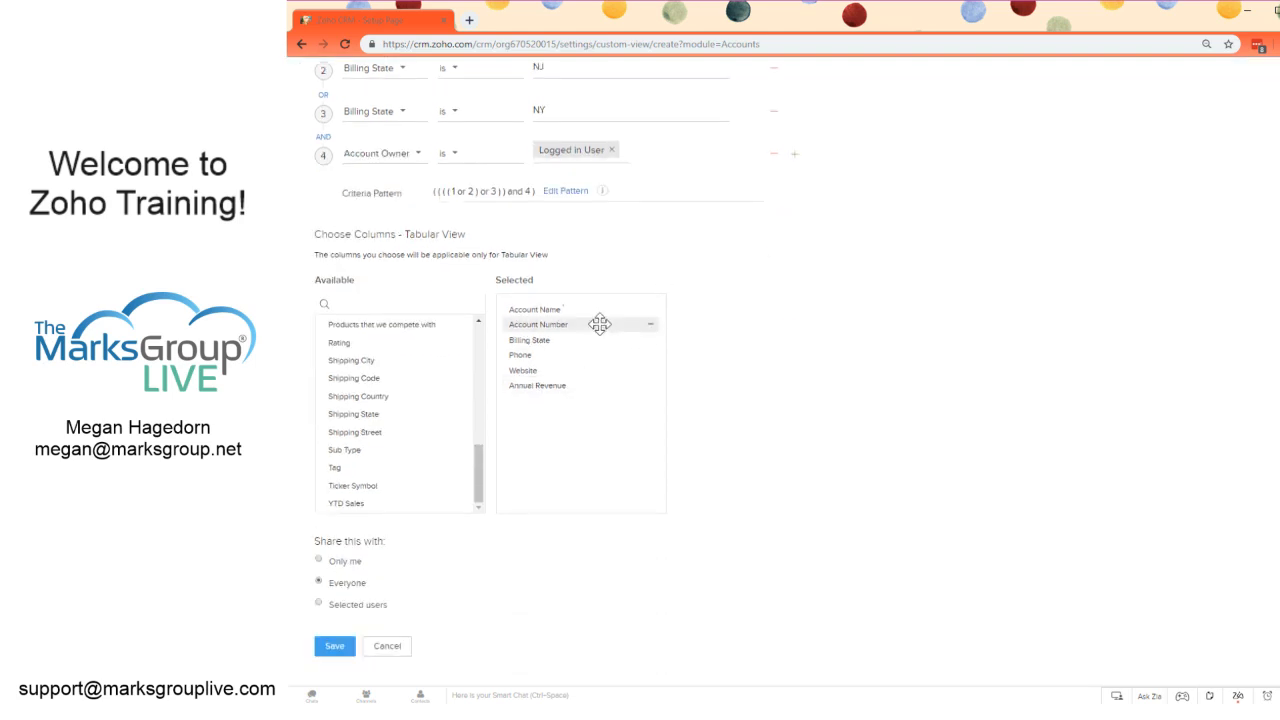
{"action": "left_click", "coordinate": [329, 656]}
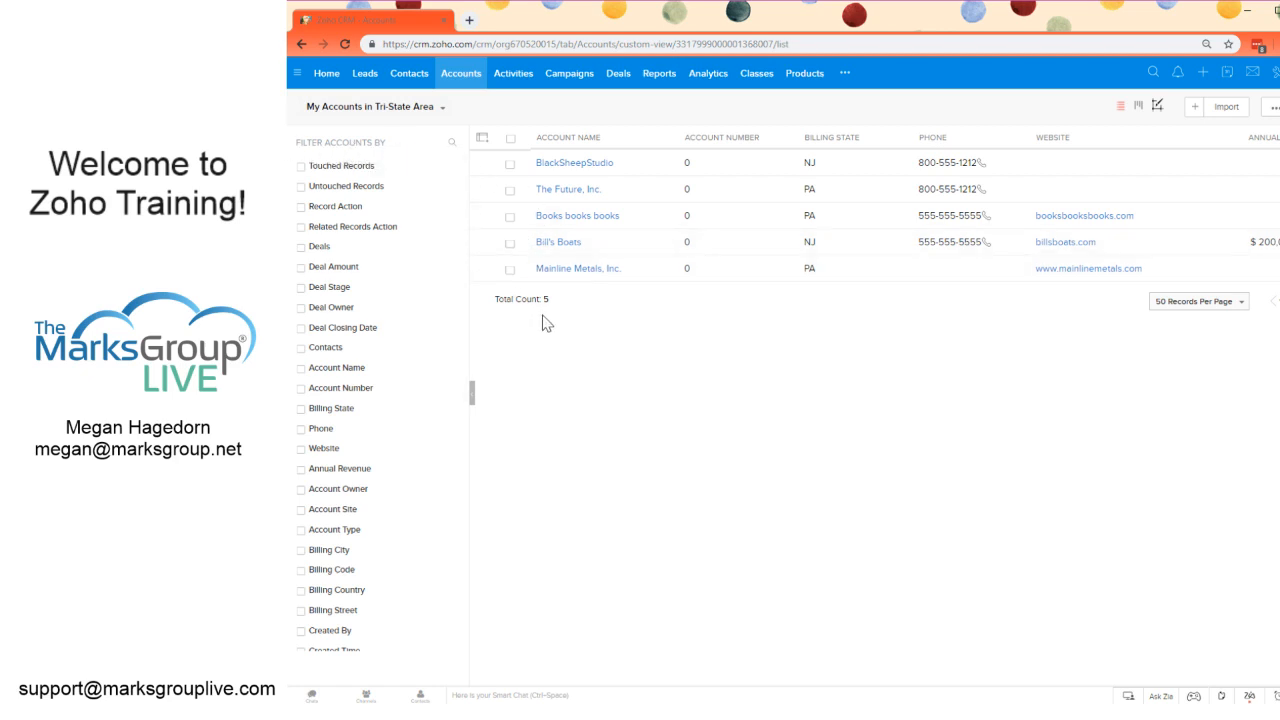
{"action": "left_click", "coordinate": [425, 112]}
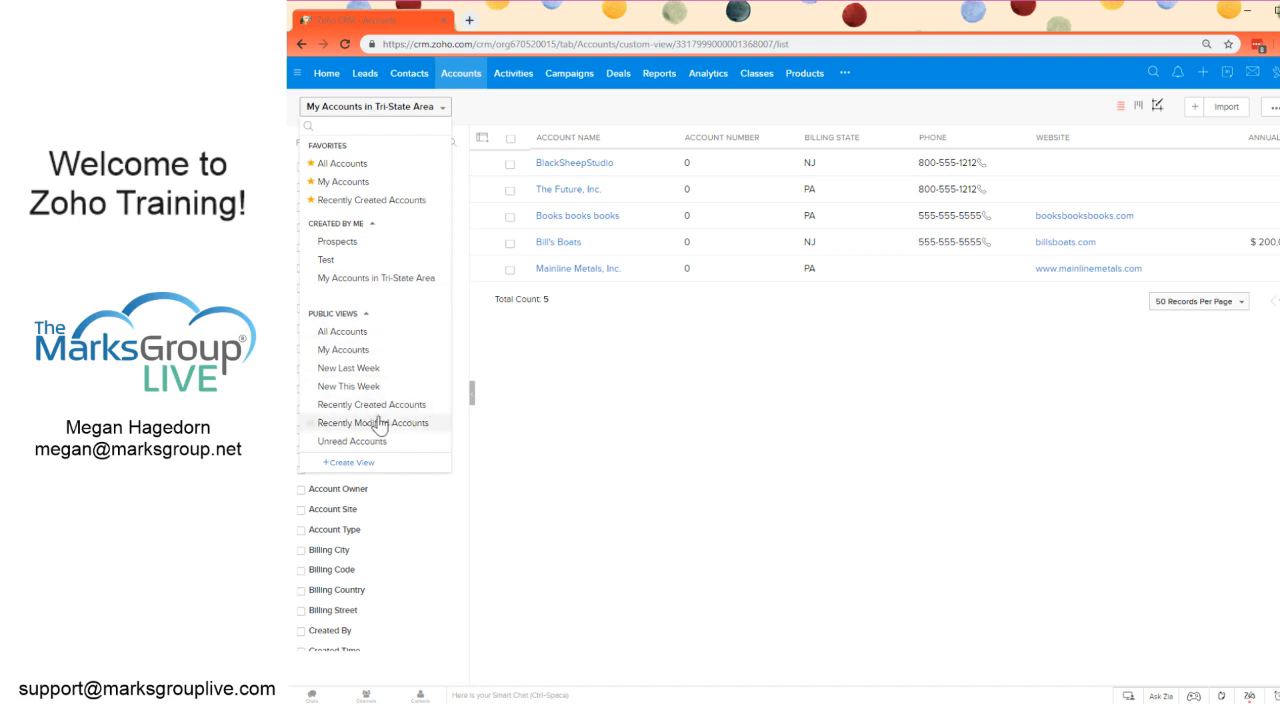
{"action": "left_click", "coordinate": [537, 326]}
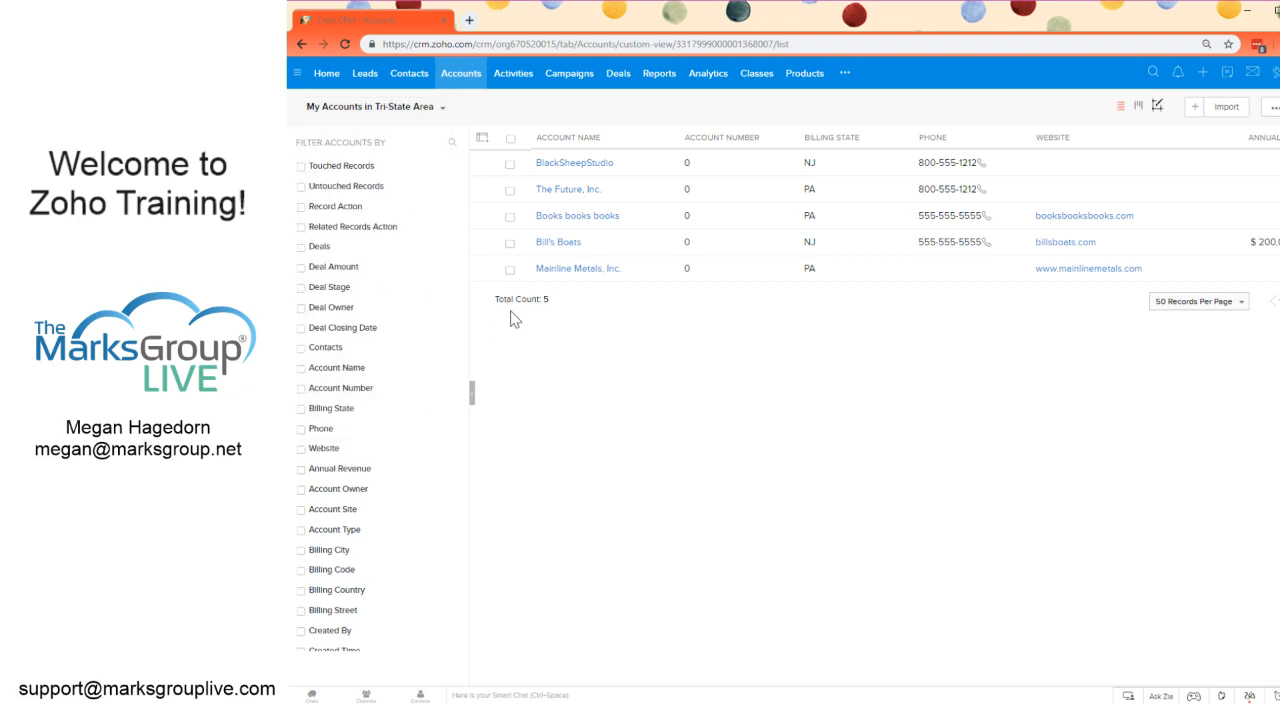